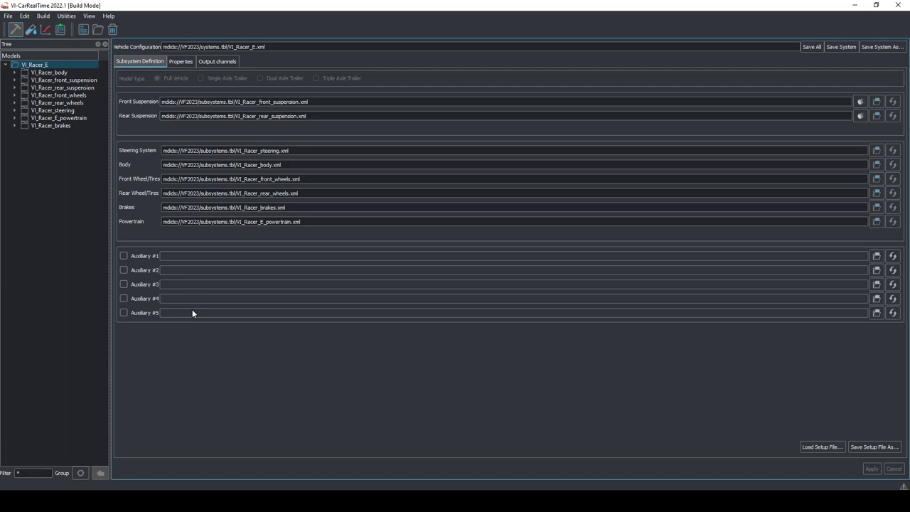
Step: In Test Mode, add a VIDriveSim event to fingerprint fp_E using the VI_Racer_E model
left_click(30, 29)
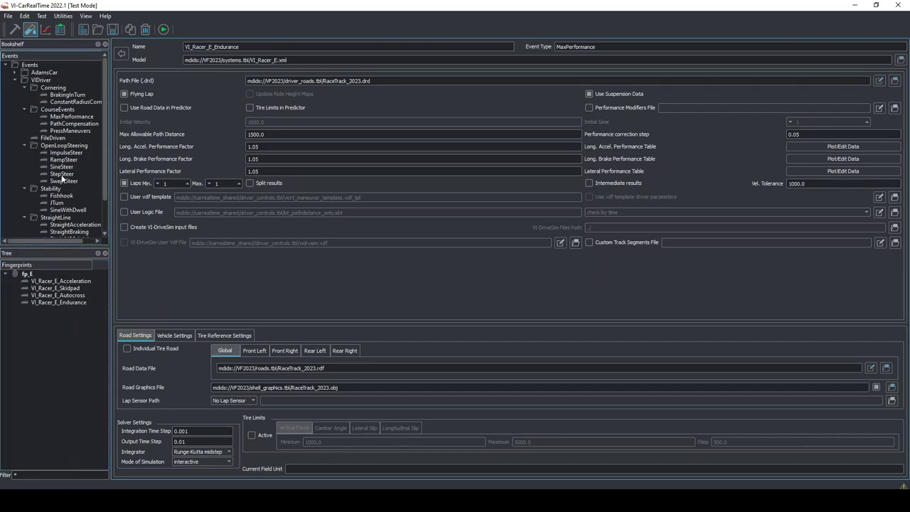
scroll(53, 163, "down", 2)
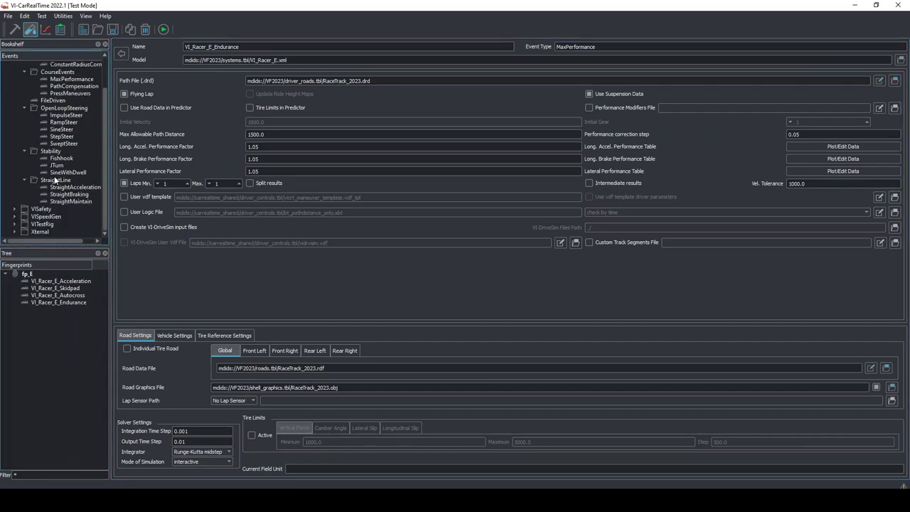
left_click(15, 232)
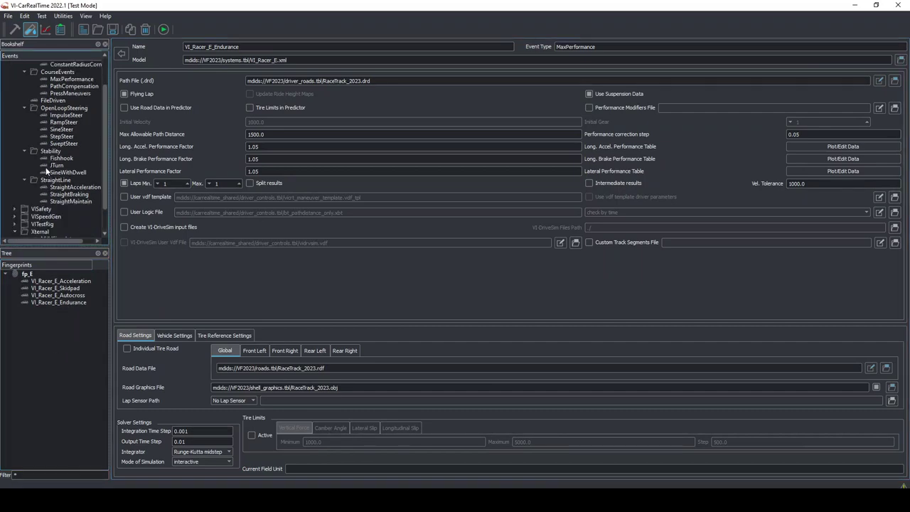
scroll(47, 219, "down", 2)
right_click(54, 224)
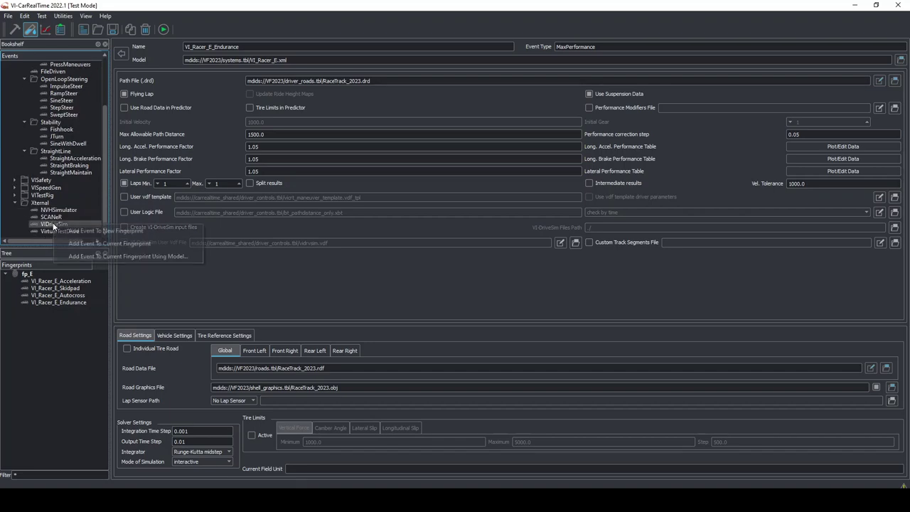
left_click(108, 257)
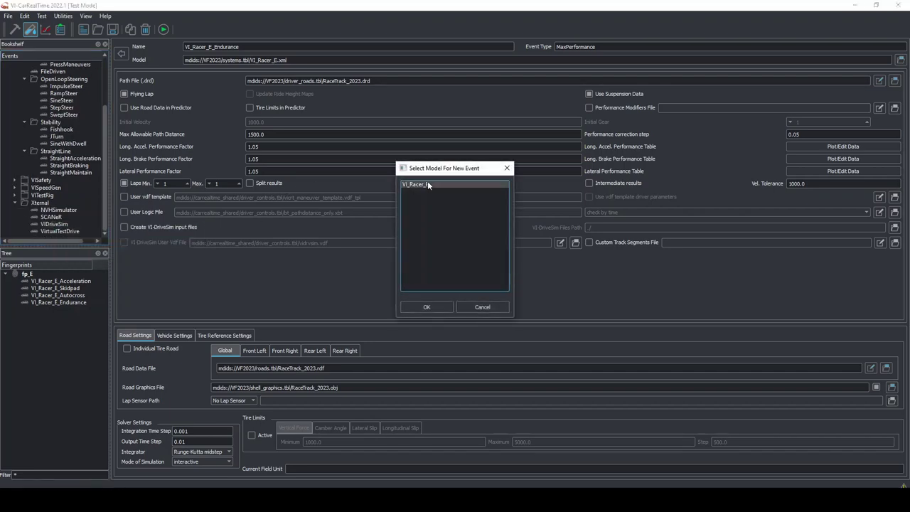
left_click(429, 307)
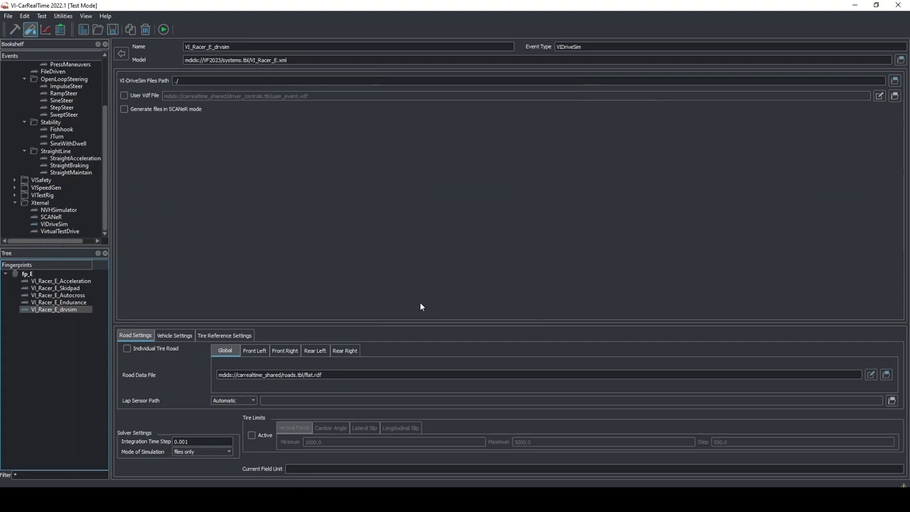
left_click(54, 364)
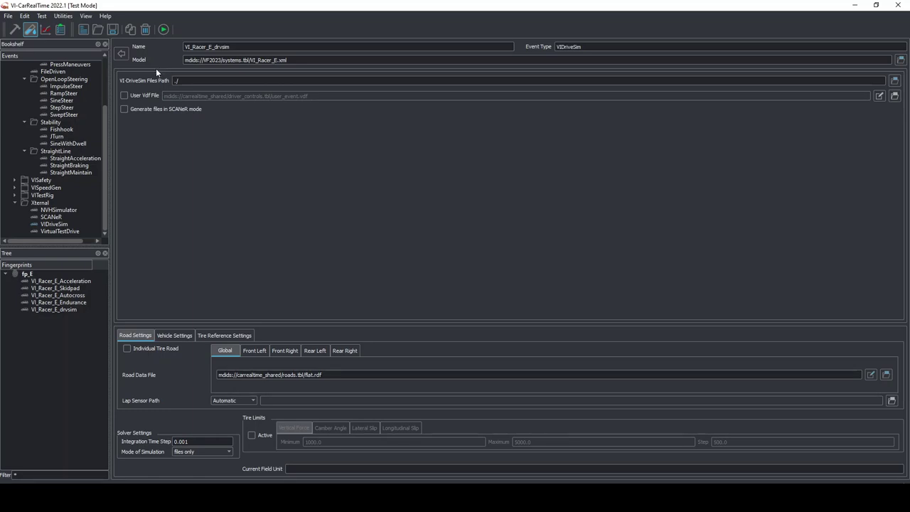
Step: Enable a user Vdf file and load vi_drivesim_VF.vdf from the VF2023 database
left_click(125, 95)
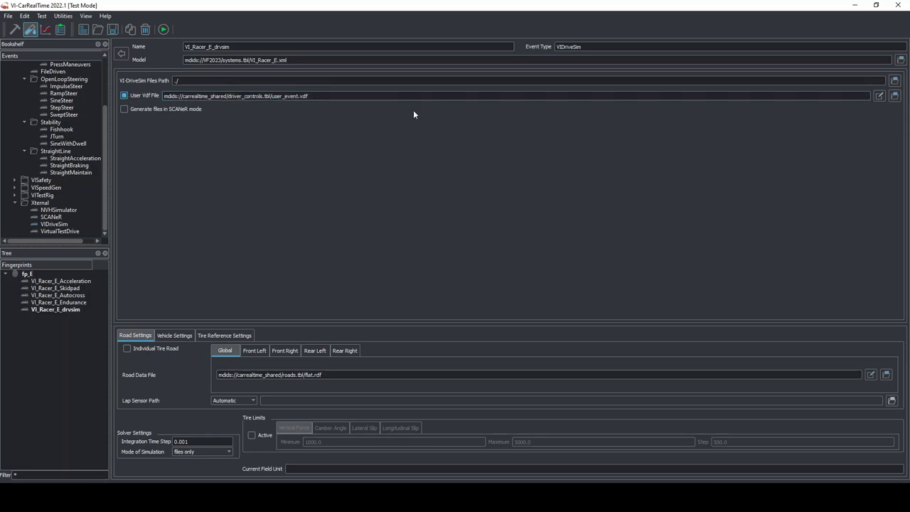
left_click(894, 95)
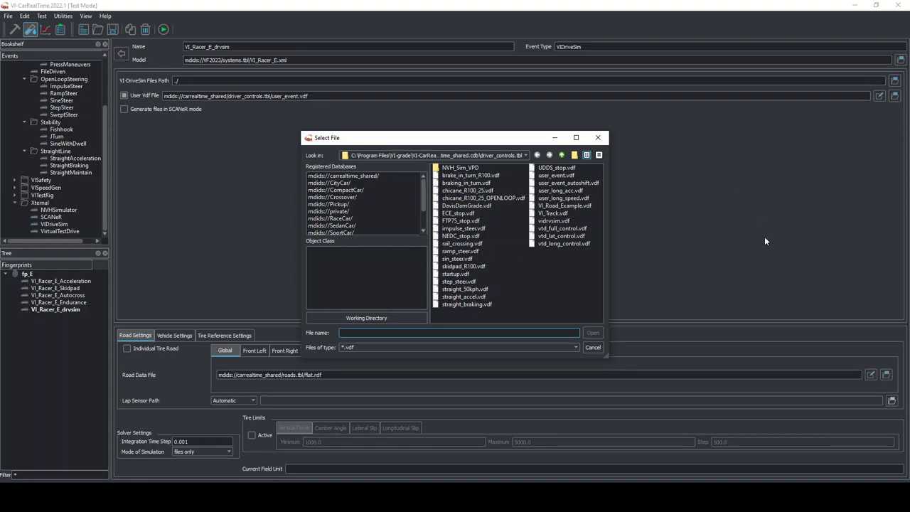
scroll(358, 210, "down", 2)
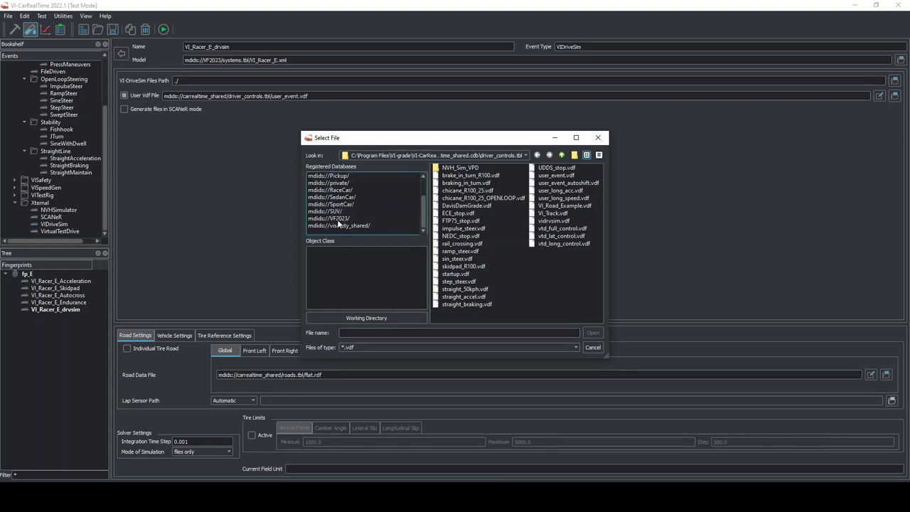
left_click(344, 219)
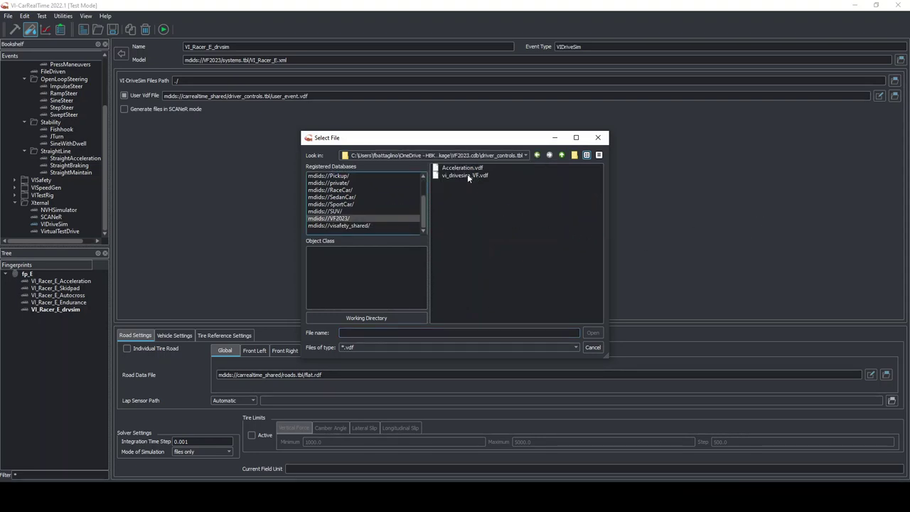
left_click(467, 175)
left_click(591, 332)
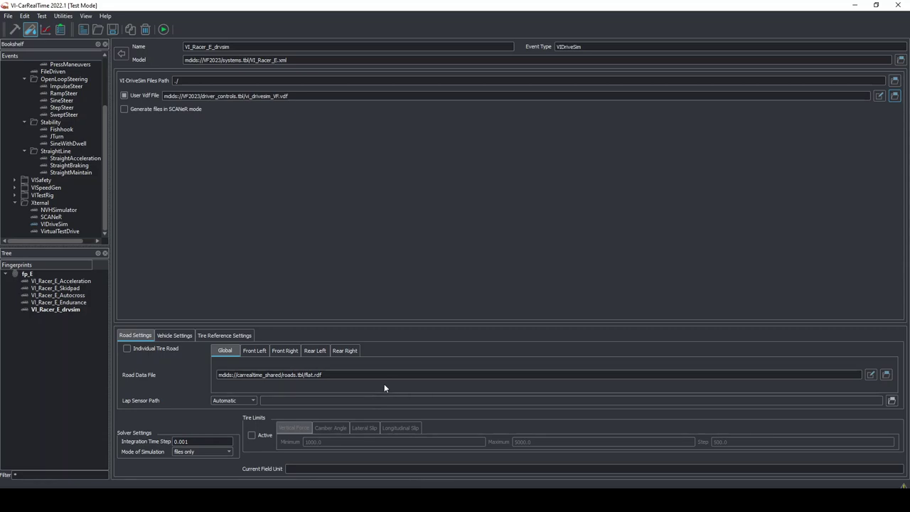
Step: Load RaceTrack_2023.rdf from the VF2023 database as the road data file
left_click(886, 374)
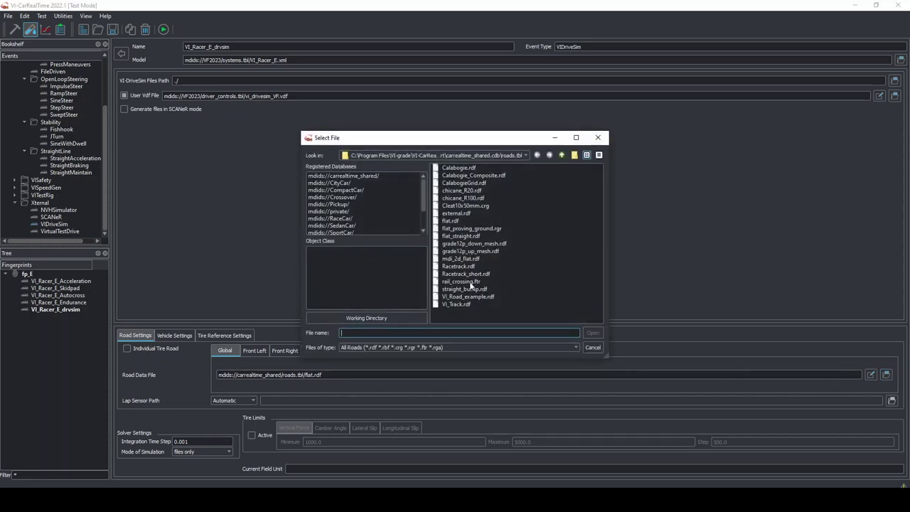
scroll(370, 216, "down", 2)
left_click(340, 218)
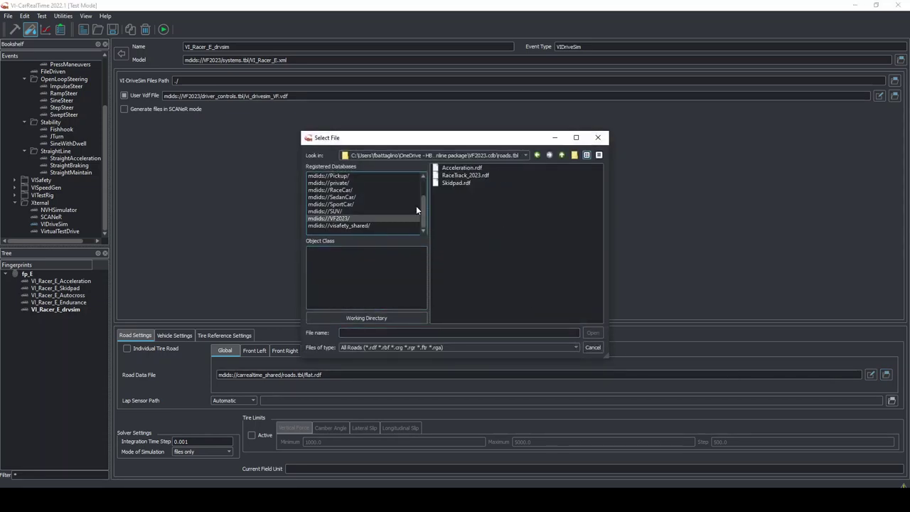
left_click(479, 175)
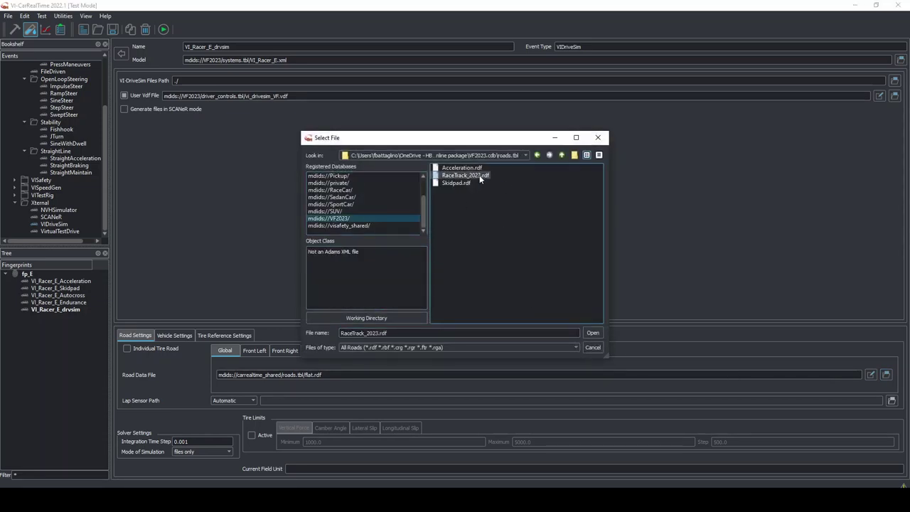
left_click(594, 332)
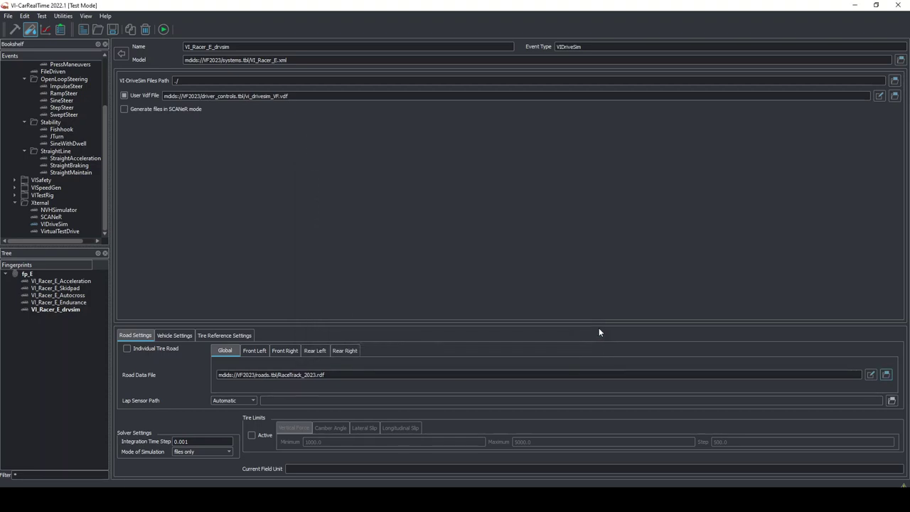
Step: Set the lap sensor path to User Defined using RaceTrack_2023.drd
left_click(244, 402)
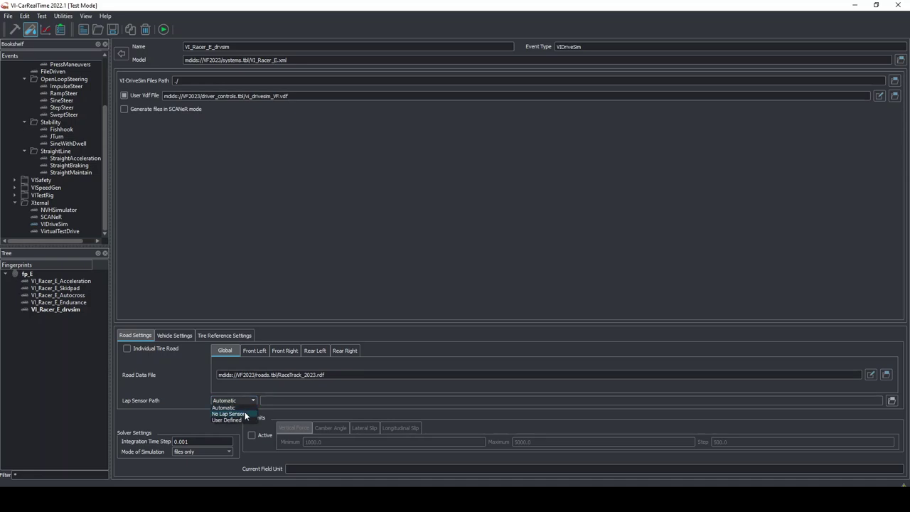
left_click(237, 419)
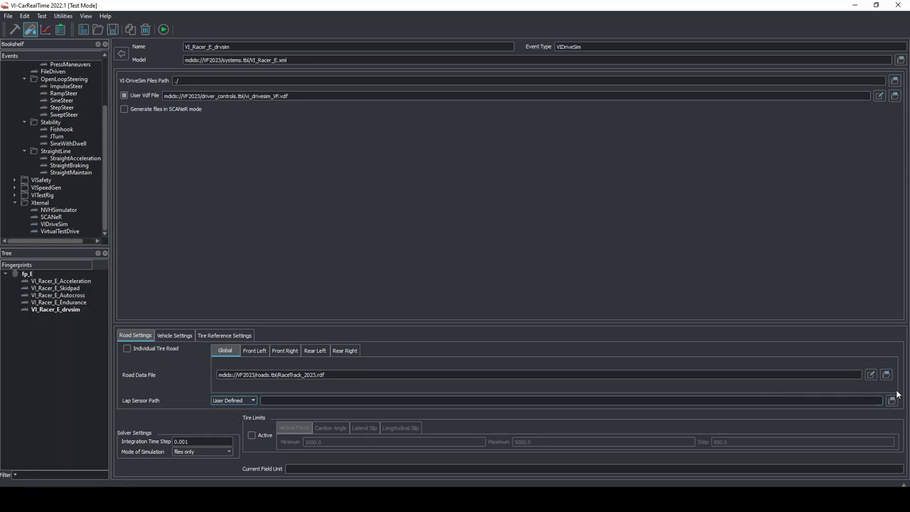
left_click(891, 400)
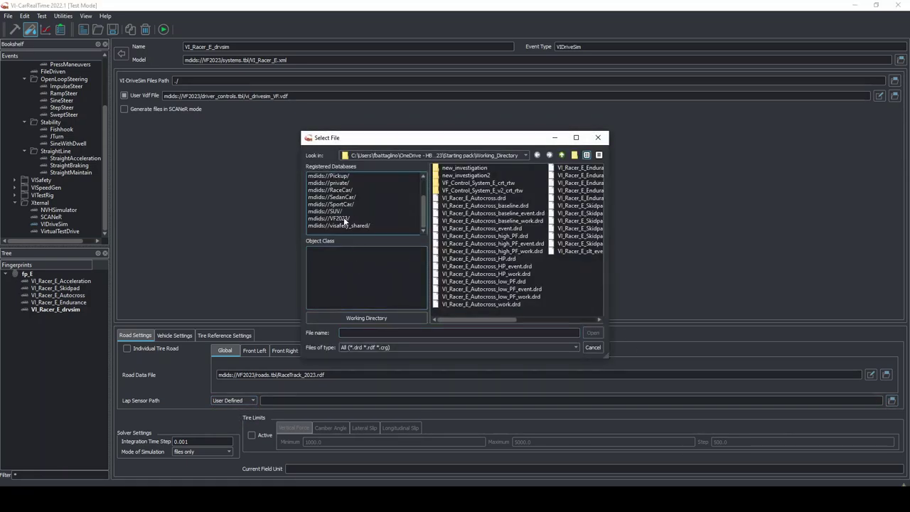
left_click(342, 219)
left_click(477, 168)
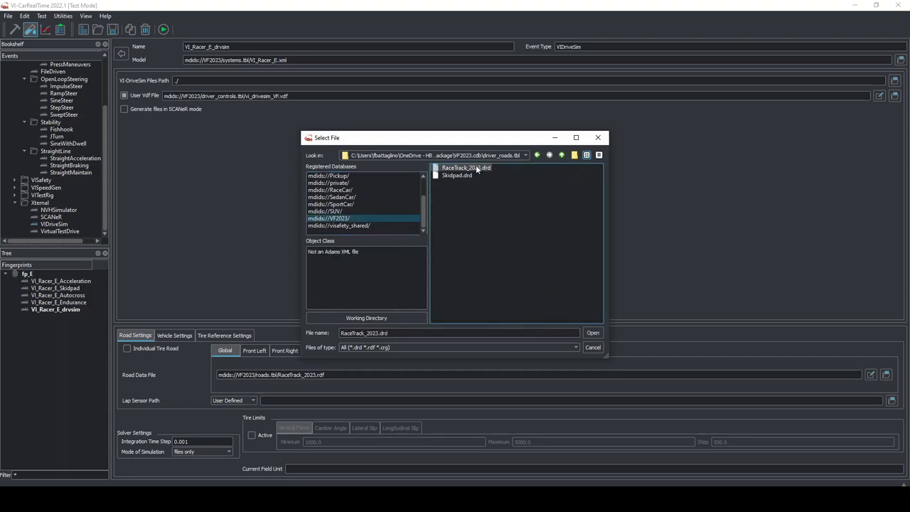
left_click(597, 333)
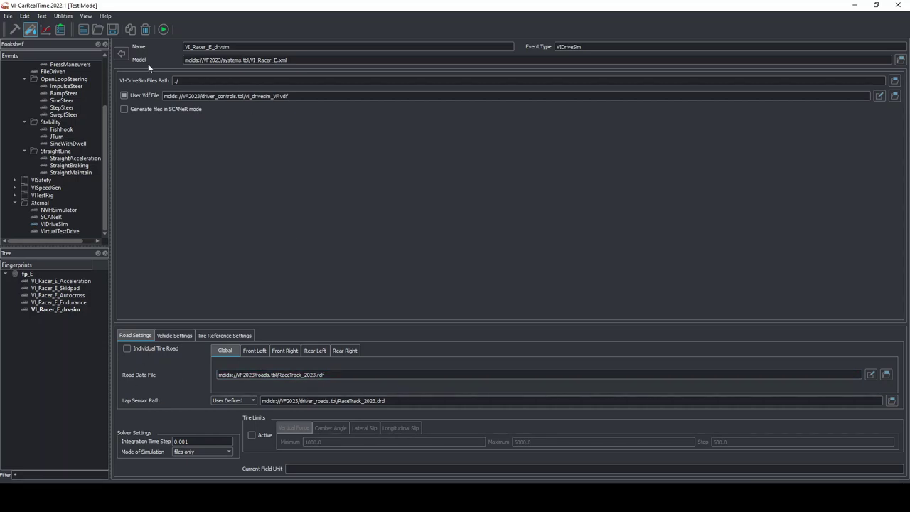
Step: Save VI_Racer_E_drvsim and run it to write VI_Racer_E_drvsim_send_svm.xml, closing the task window
left_click(56, 309)
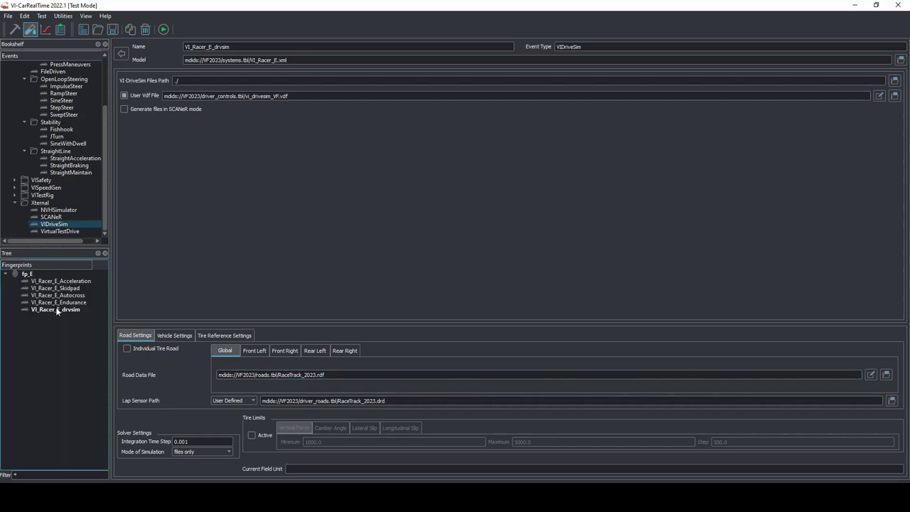
left_click(113, 30)
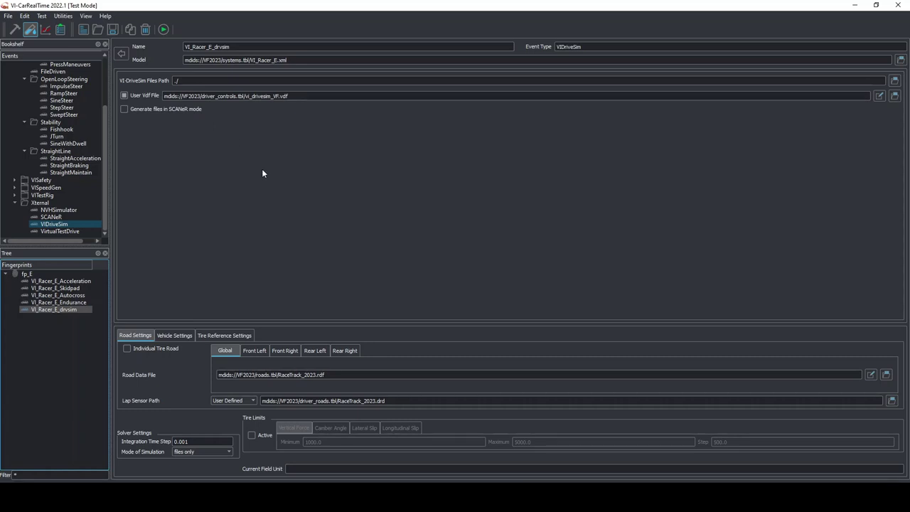
left_click(202, 80)
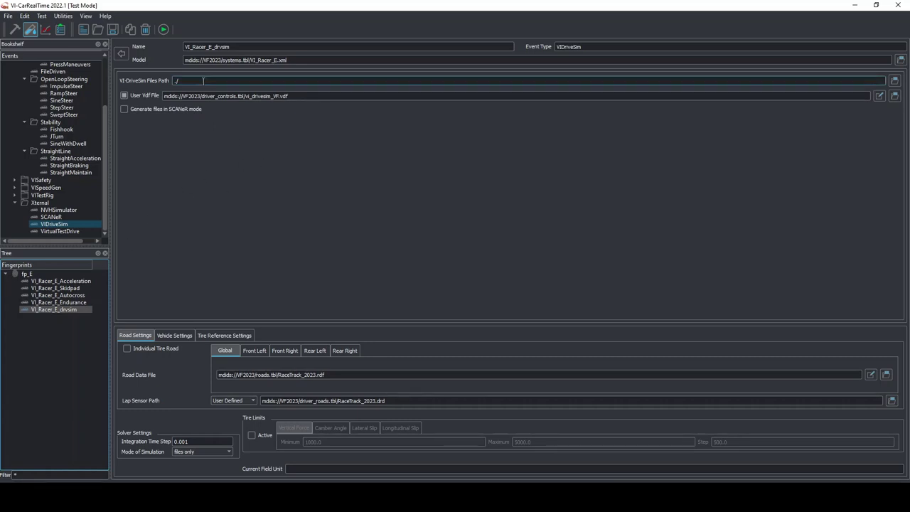
left_click(163, 30)
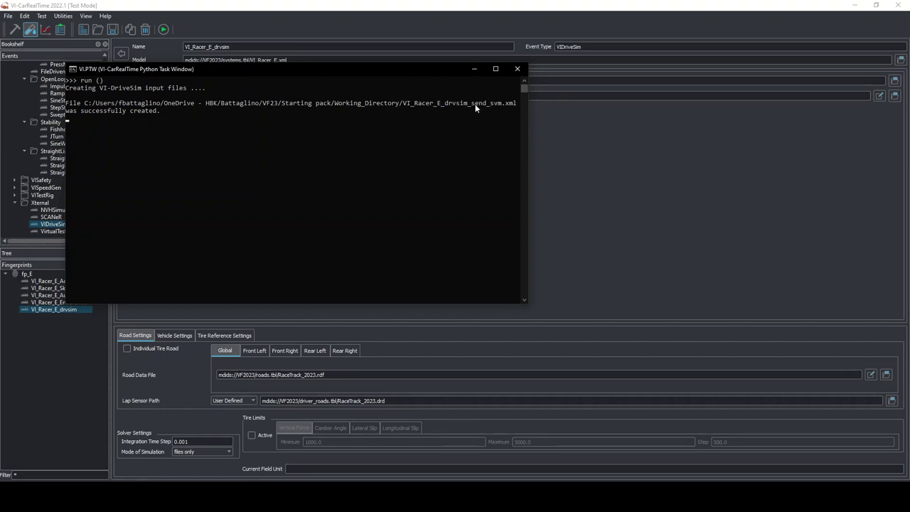
left_click(517, 70)
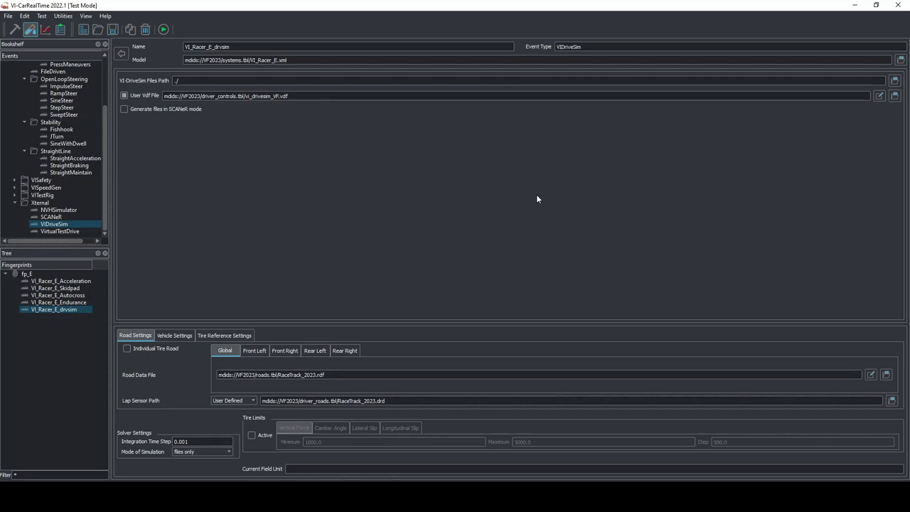
Step: Copy the VFCar model folder from Starting pack\VF2023_online
key("alt+Tab")
left_click(52, 158)
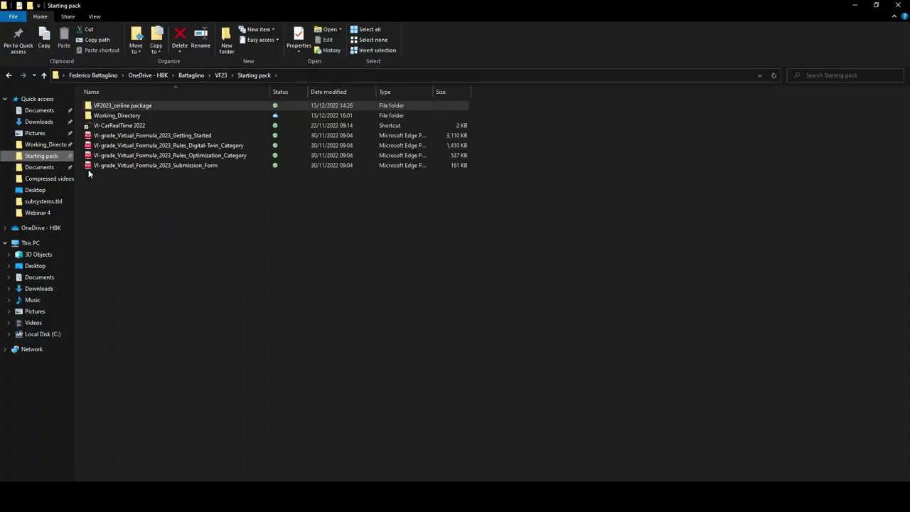
double_click(141, 106)
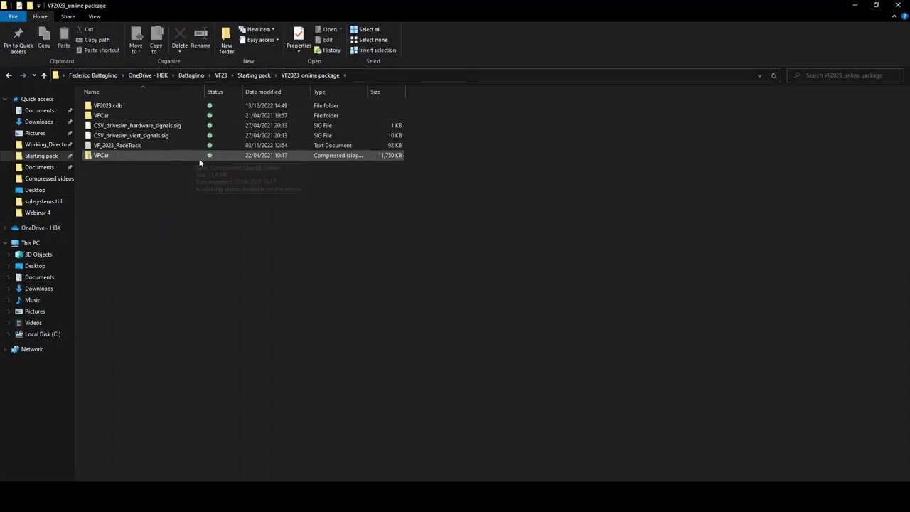
left_click(110, 157)
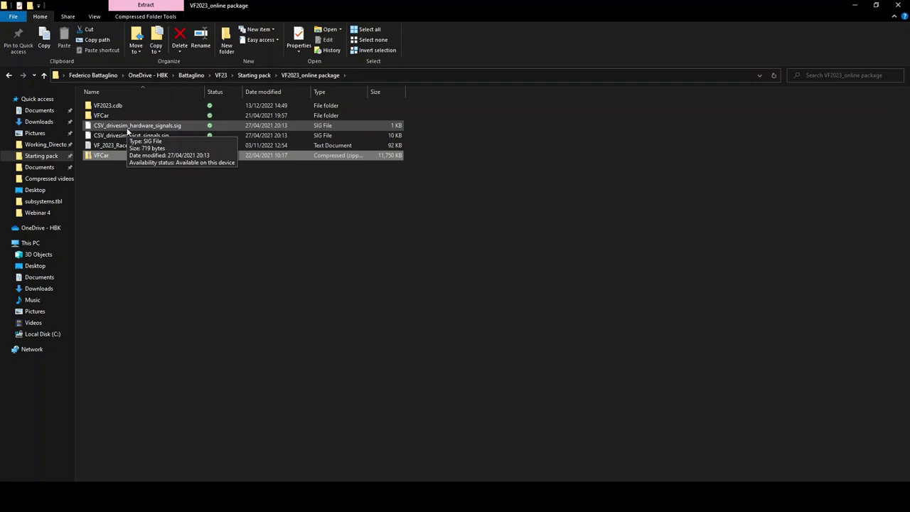
left_click(106, 116)
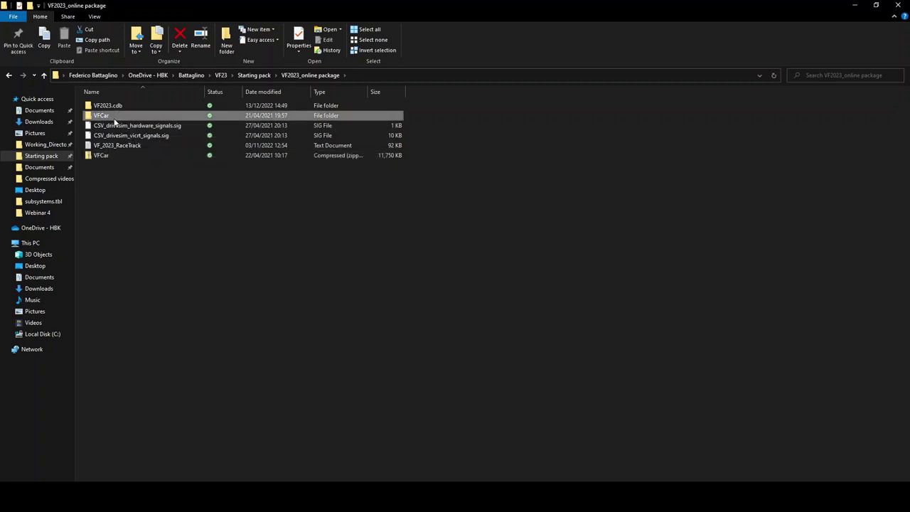
key("ctrl+c")
Step: Navigate to C:\VI-grade\VI-GraphSim 2022\assets\cars
left_click(44, 334)
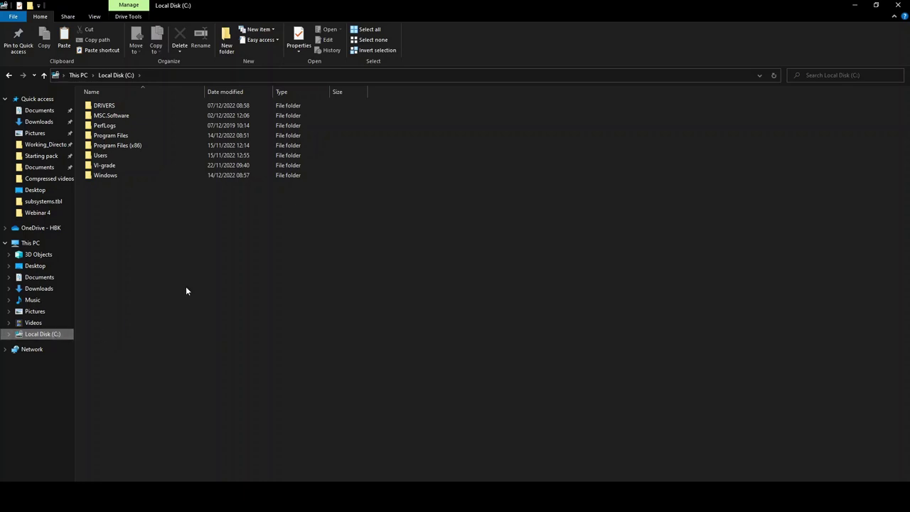
double_click(117, 165)
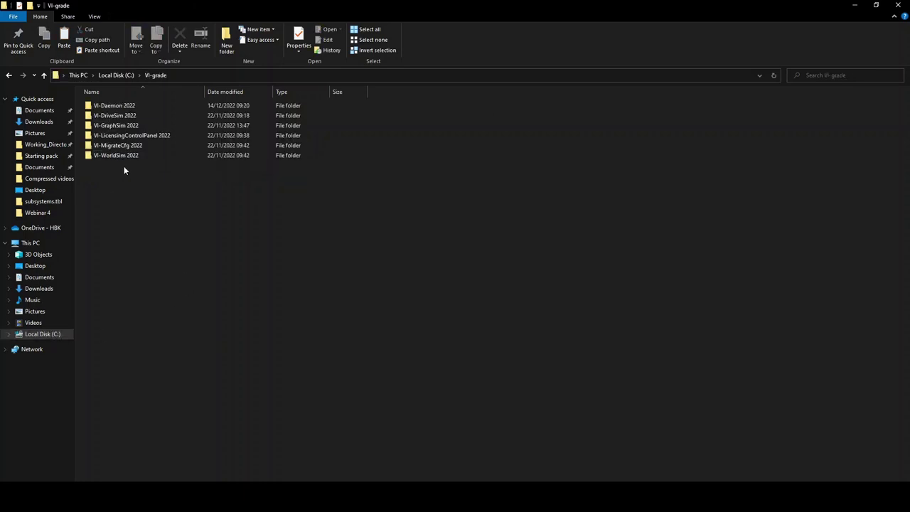
double_click(117, 127)
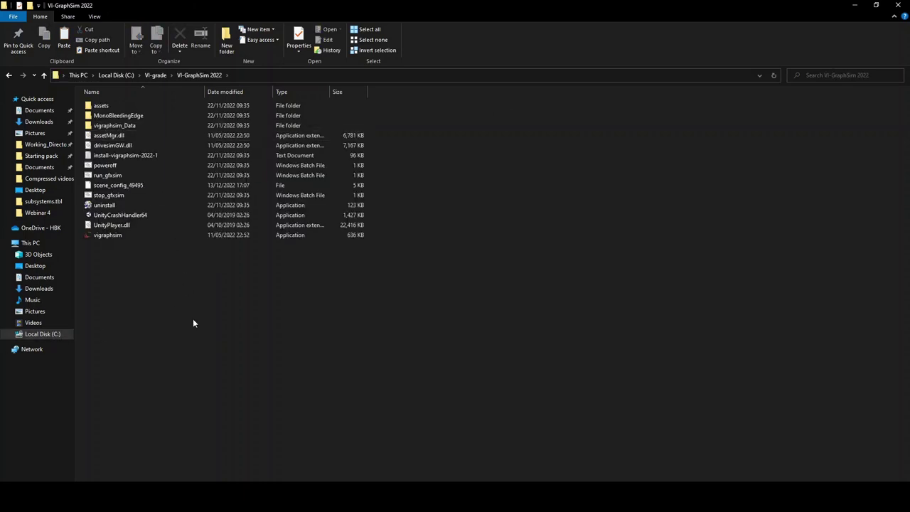
double_click(101, 105)
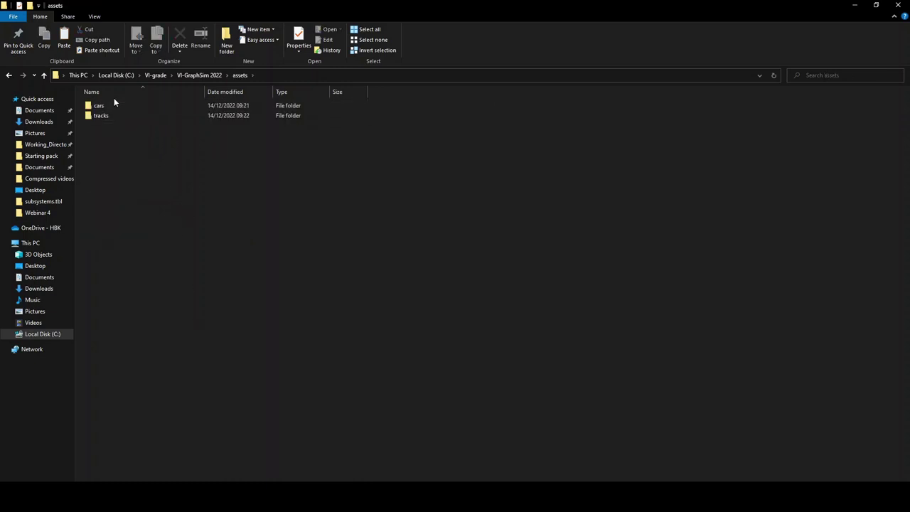
double_click(110, 105)
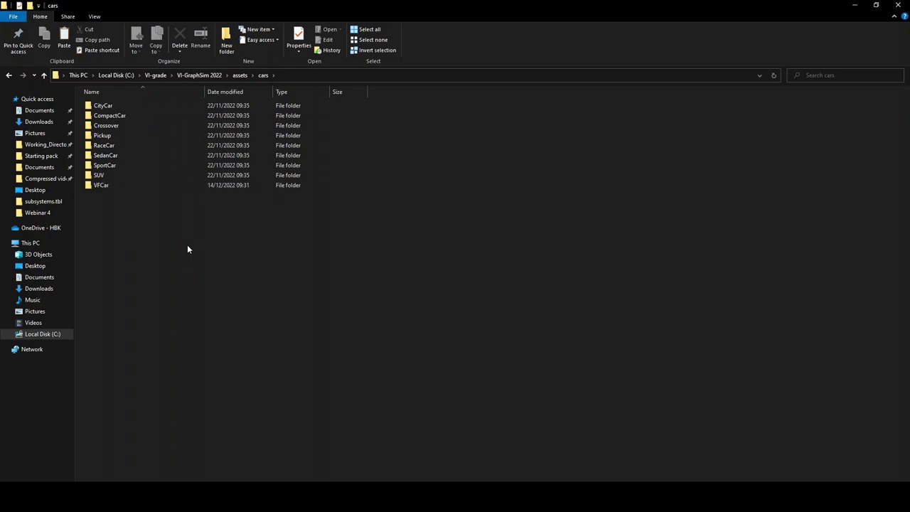
Step: Select the VF_2023_RaceTrack file in the VF2023_online package folder
left_click(49, 158)
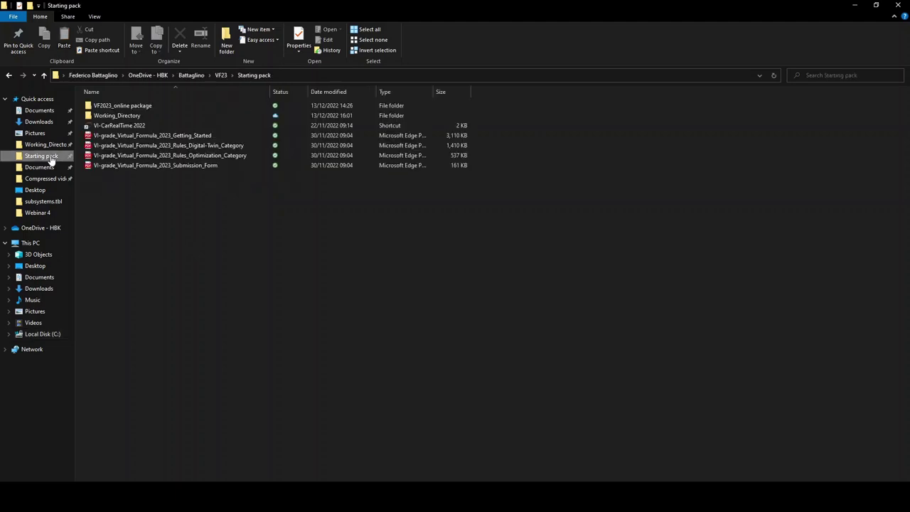
double_click(128, 107)
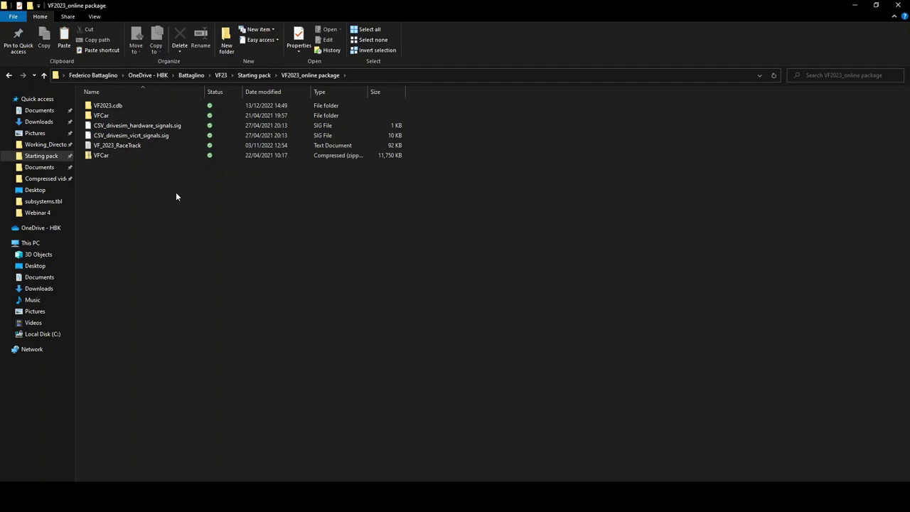
left_click(148, 146)
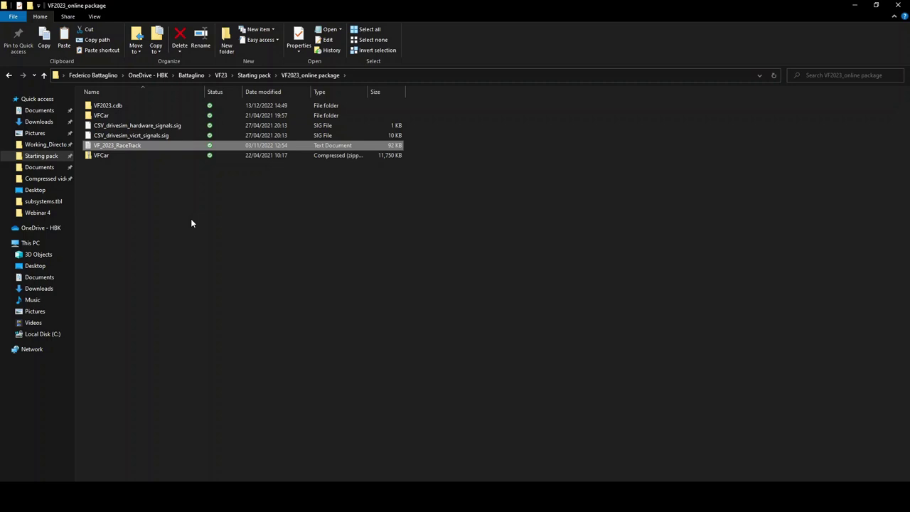
Step: Paste VF_2023_RaceTrack into C:\VI-grade\VI-GraphSim 2022\assets\tracks
left_click(51, 334)
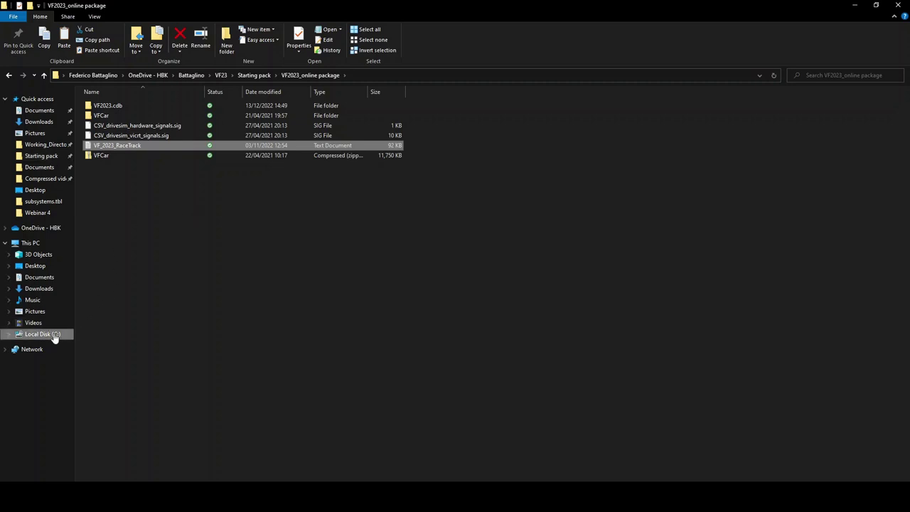
double_click(114, 167)
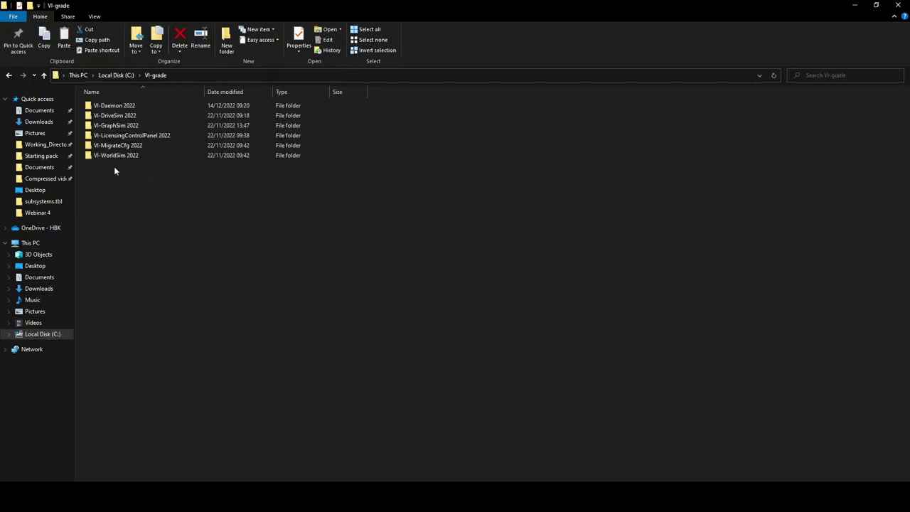
double_click(129, 121)
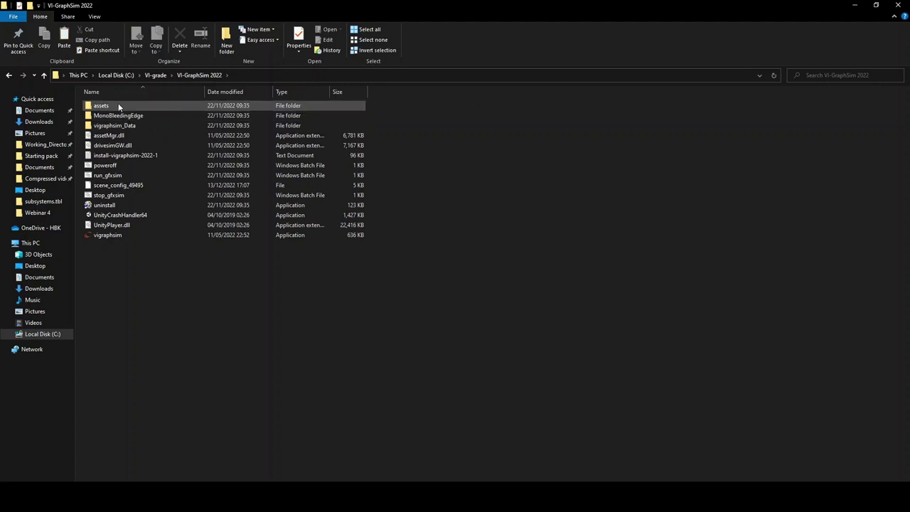
double_click(116, 106)
double_click(117, 117)
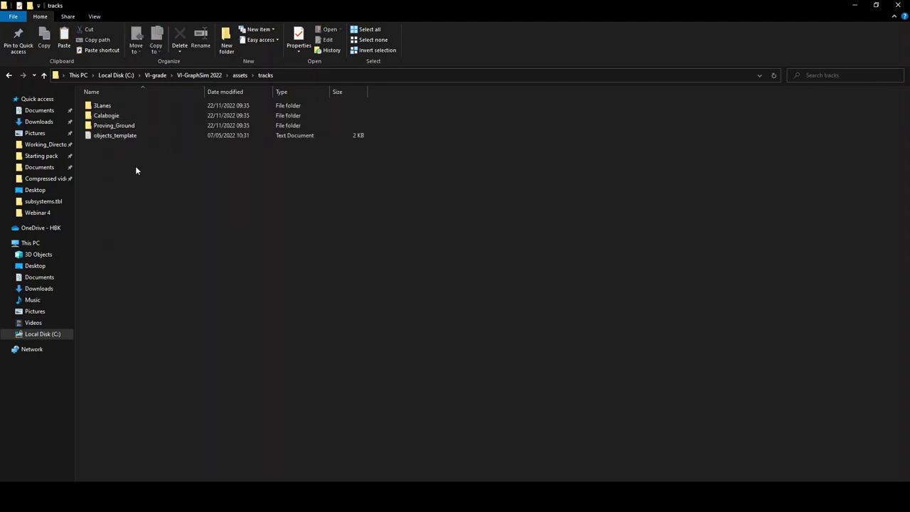
key("ctrl+v")
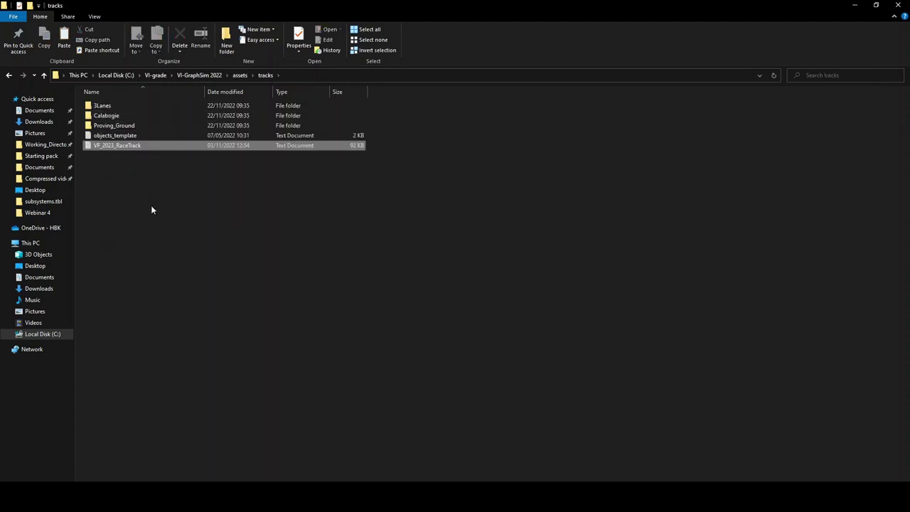
left_click(175, 222)
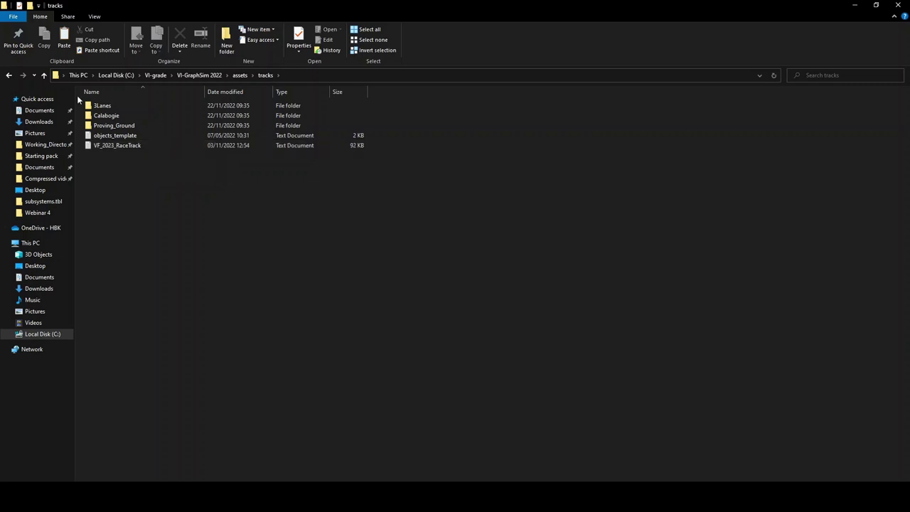
left_click(43, 75)
Step: Open cars\VFCar and look through its model, texture and sound files
double_click(100, 106)
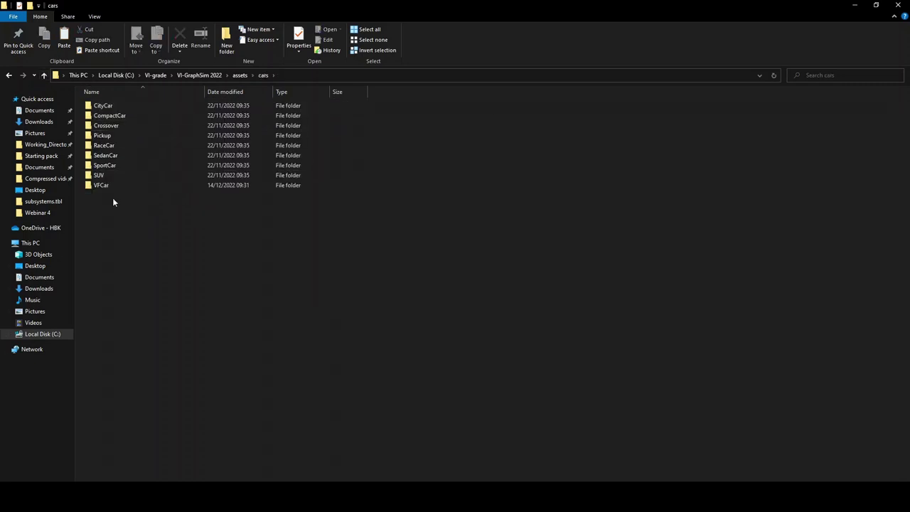
double_click(90, 187)
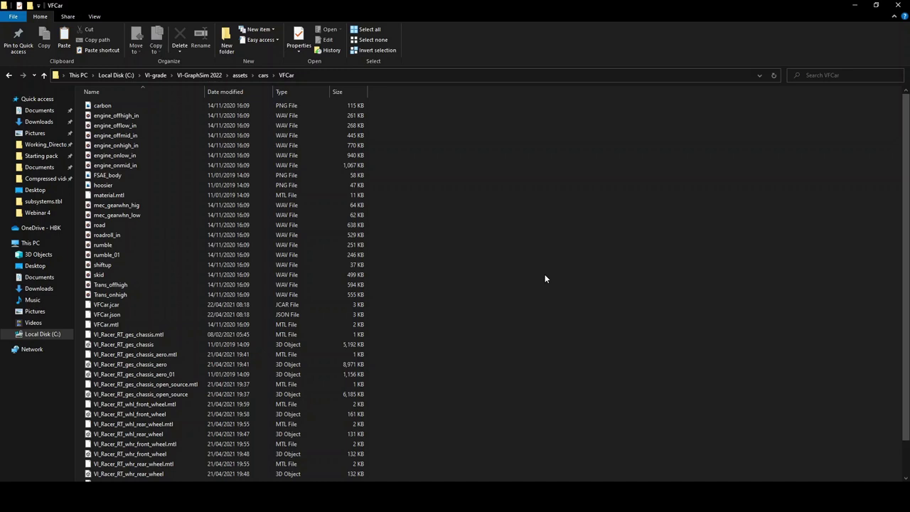
scroll(498, 295, "down", 2)
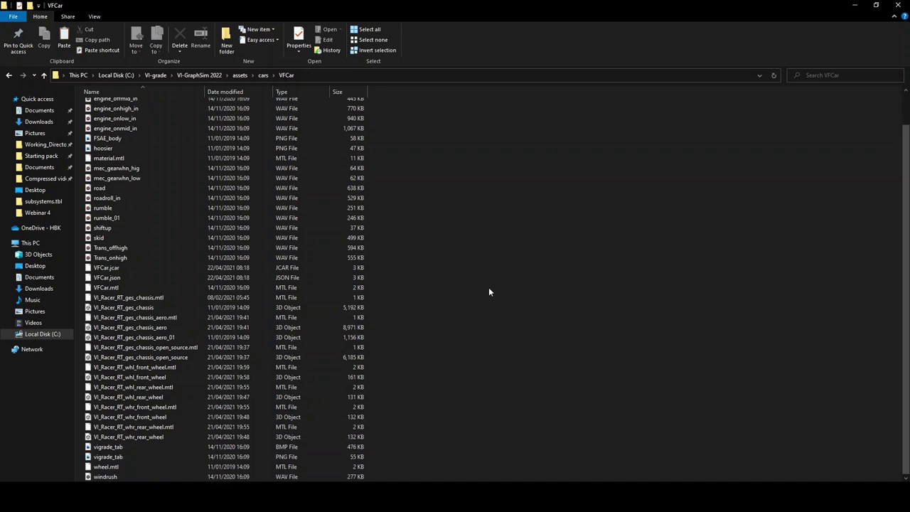
scroll(502, 280, "up", 2)
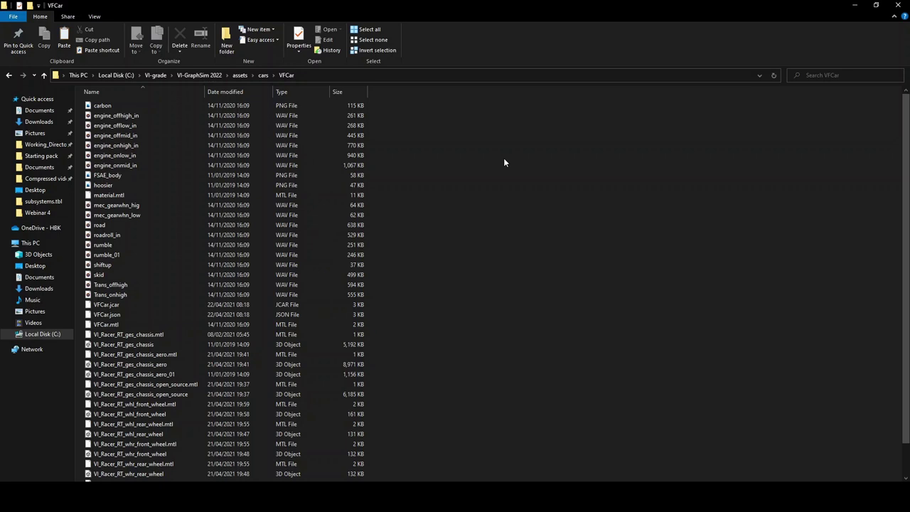
key("alt+Tab")
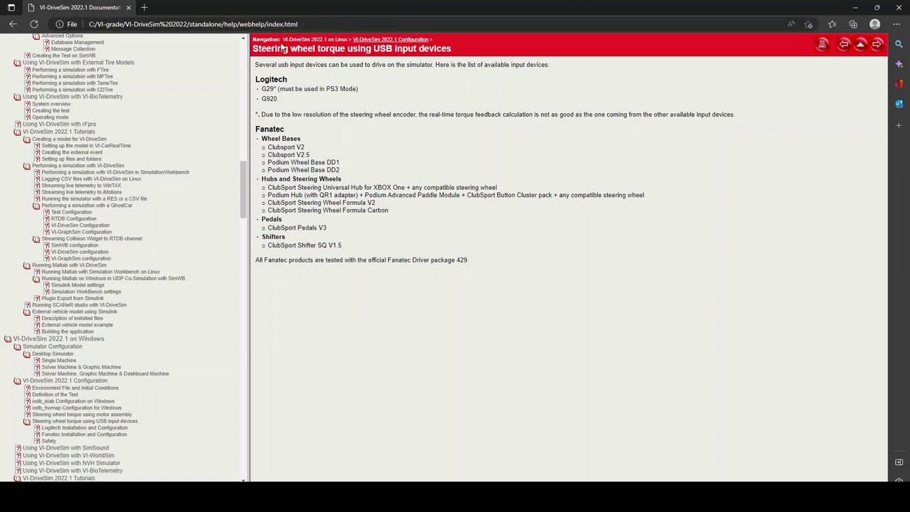
left_click_drag(283, 41, 439, 42)
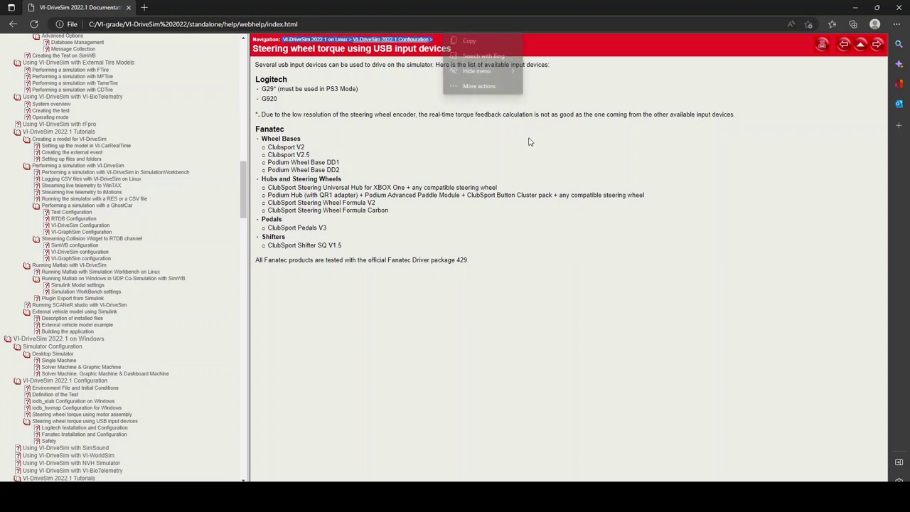
left_click(623, 173)
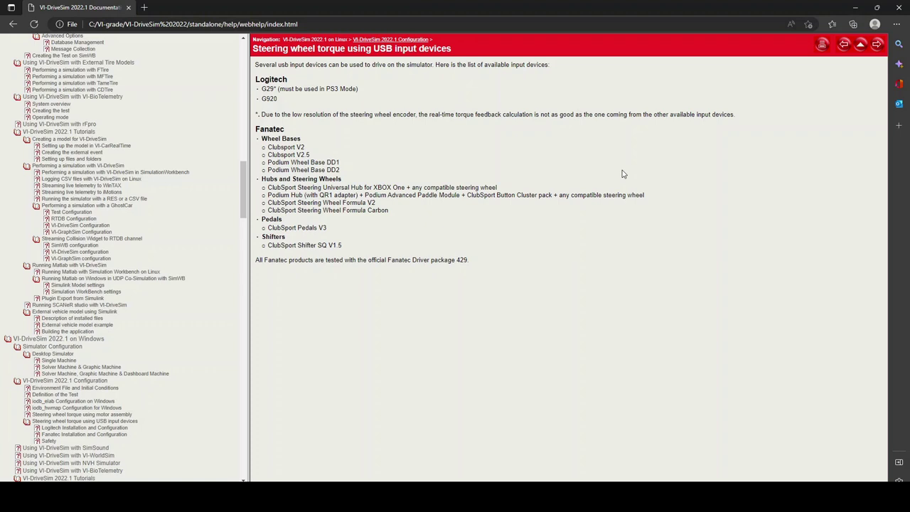
Step: Open the VI-DriveSim settings and keep Wi-Fi as the network adapter
left_click(284, 480)
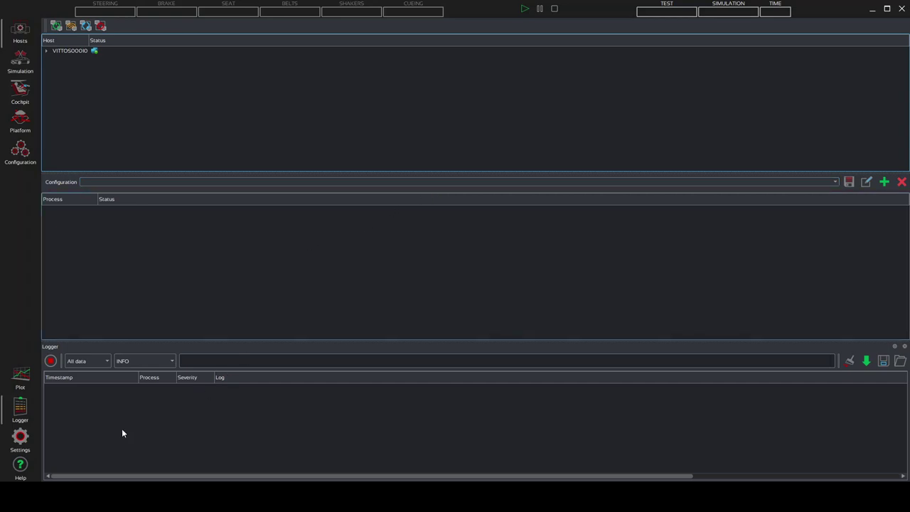
left_click(20, 437)
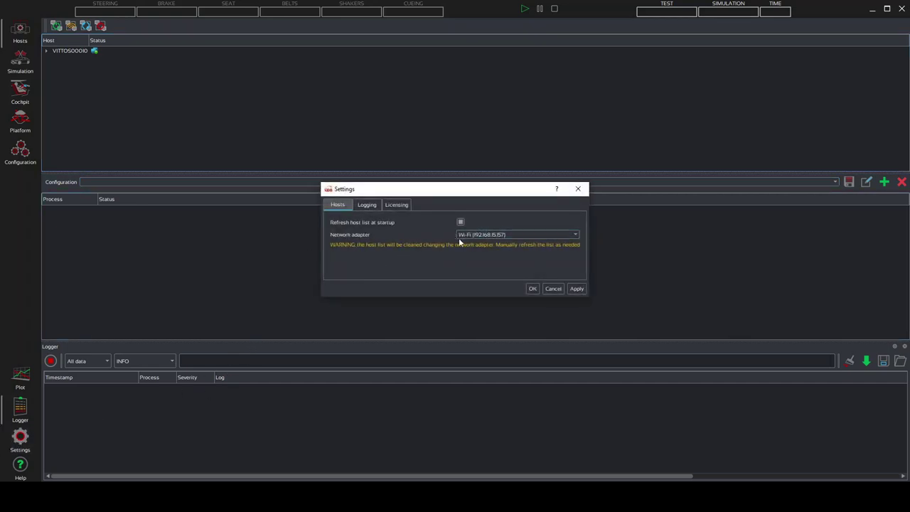
left_click(501, 234)
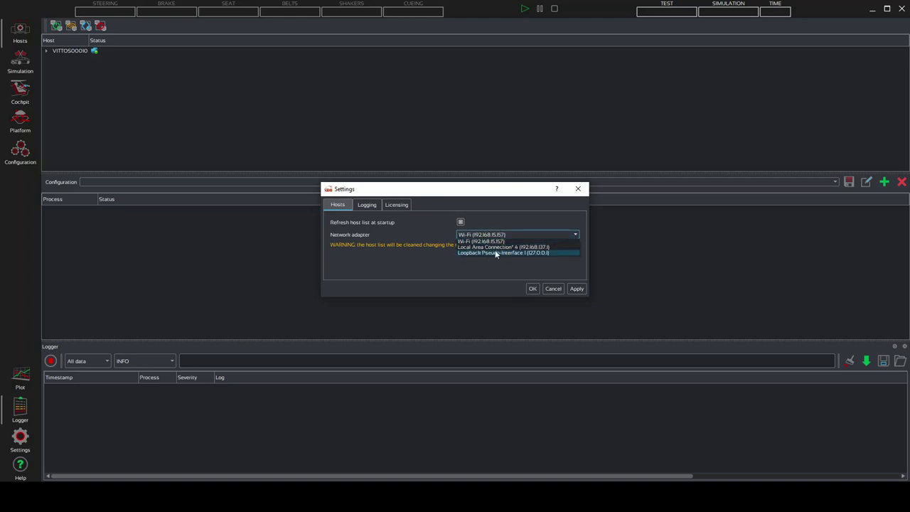
left_click(494, 242)
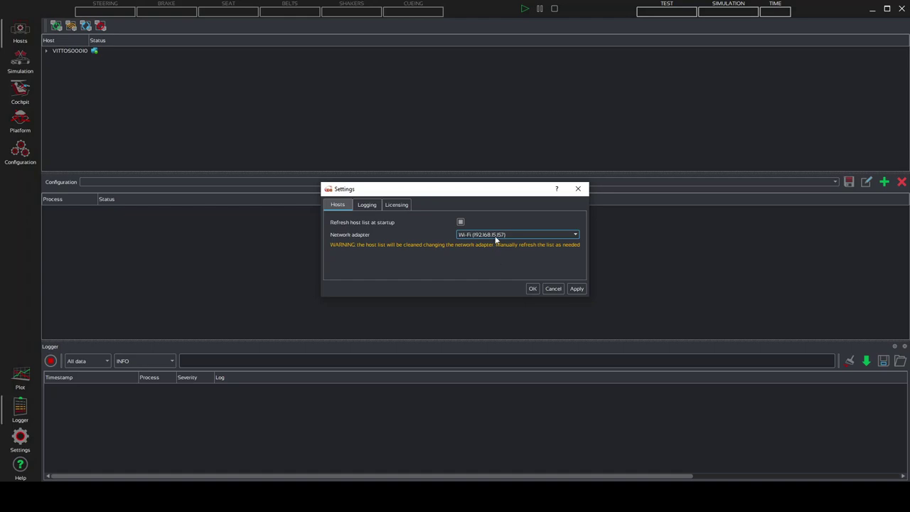
left_click(496, 236)
left_click(501, 243)
Step: Review the logging tab and edit VIGRADE_LICENSE_PATH on the licensing tab (6200@localhost)
left_click(363, 207)
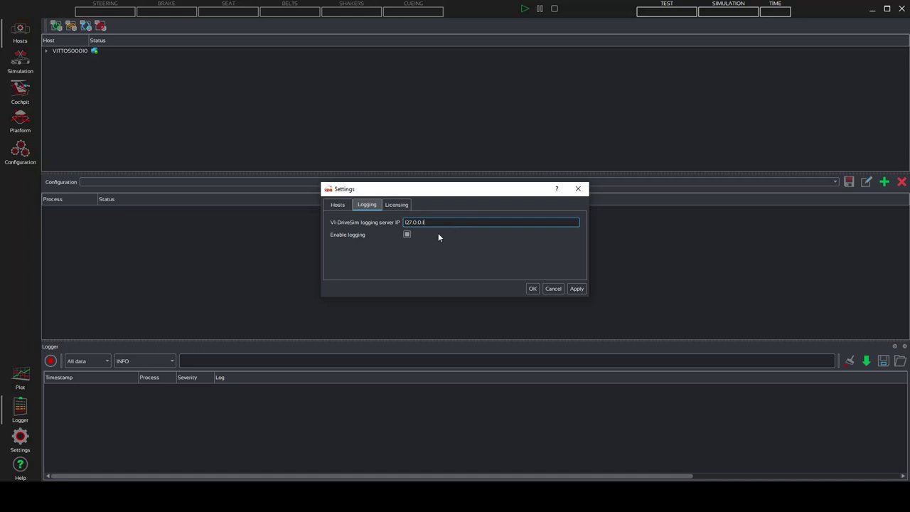
left_click(395, 208)
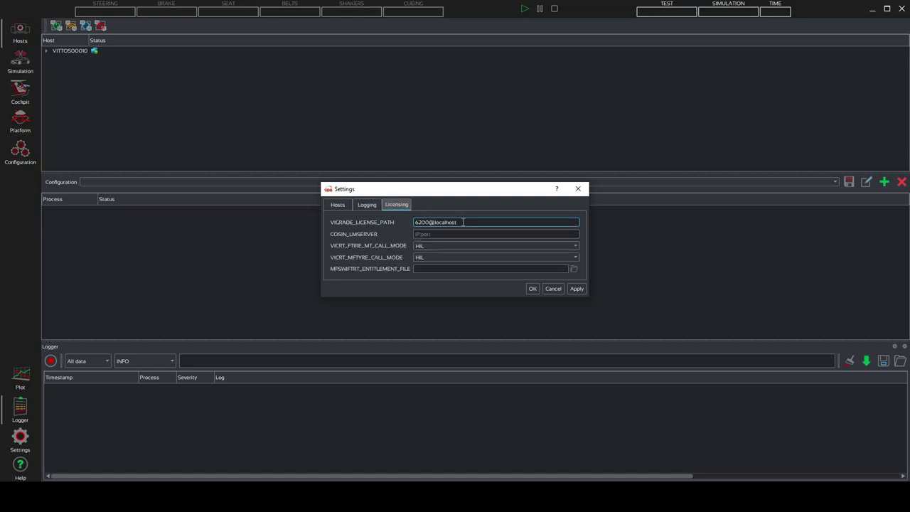
left_click_drag(463, 221, 408, 224)
key("Delete")
type("5")
key("ctrl+z")
left_click(466, 223)
left_click_drag(466, 222, 398, 225)
key("ctrl+y")
key("ctrl+z")
key("ctrl+y")
left_click(483, 223)
Step: Close the settings and add a GraphSim process to the host, accepting the exclusive mode warning
left_click(533, 288)
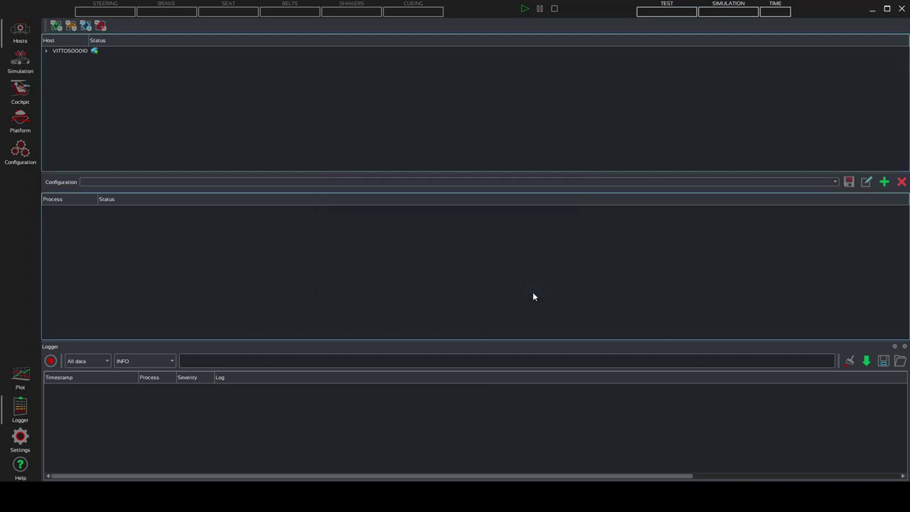
right_click(80, 48)
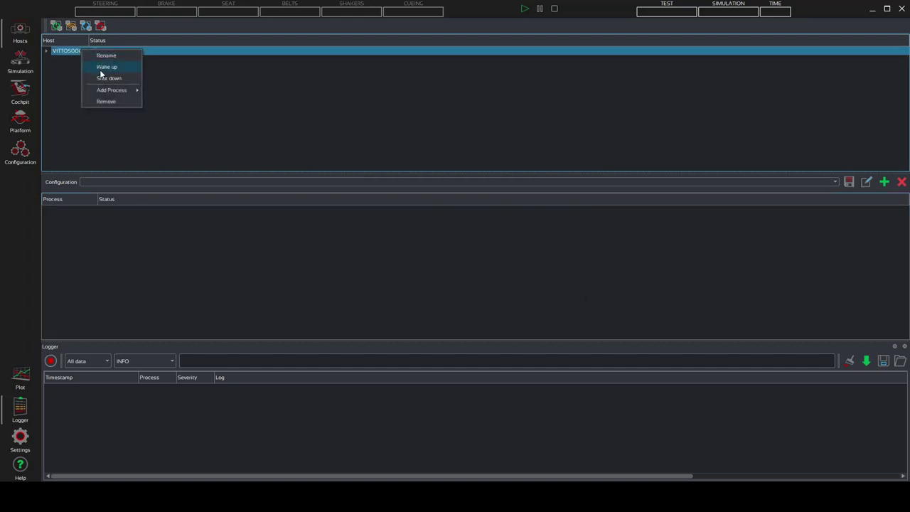
mouse_move(118, 90)
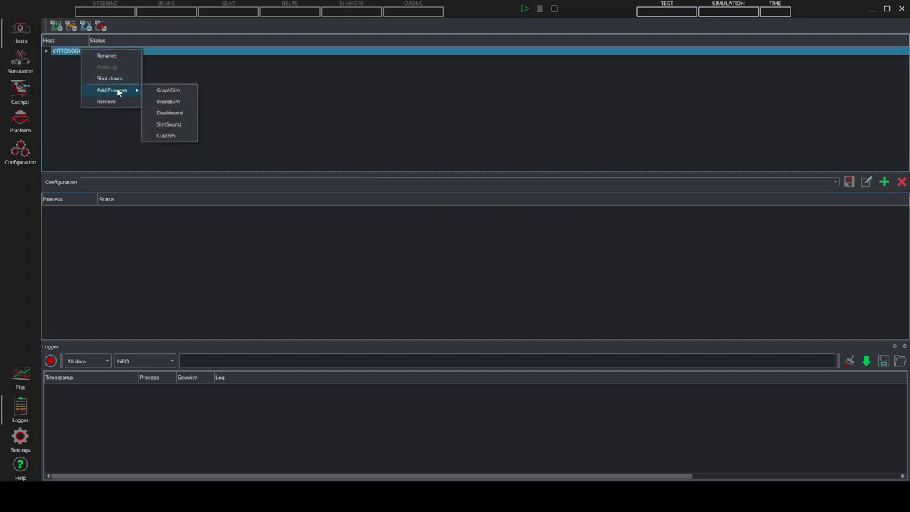
left_click(166, 91)
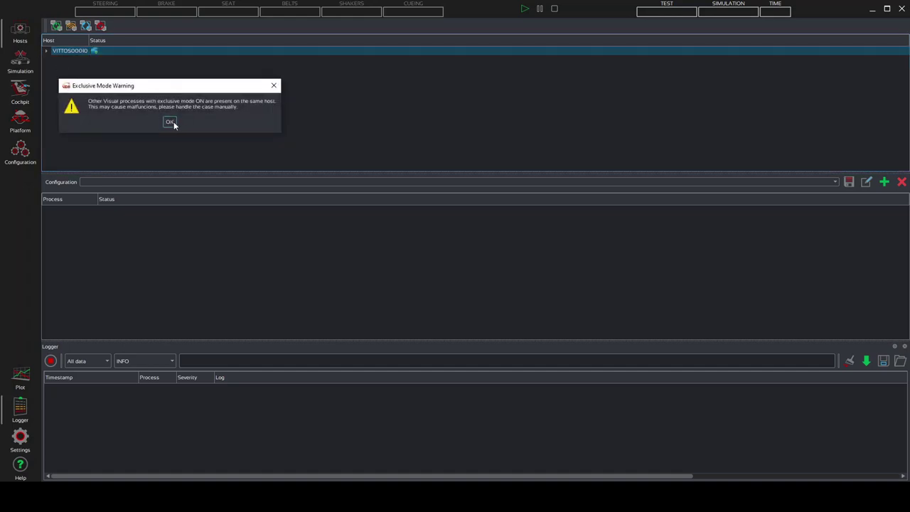
left_click(170, 121)
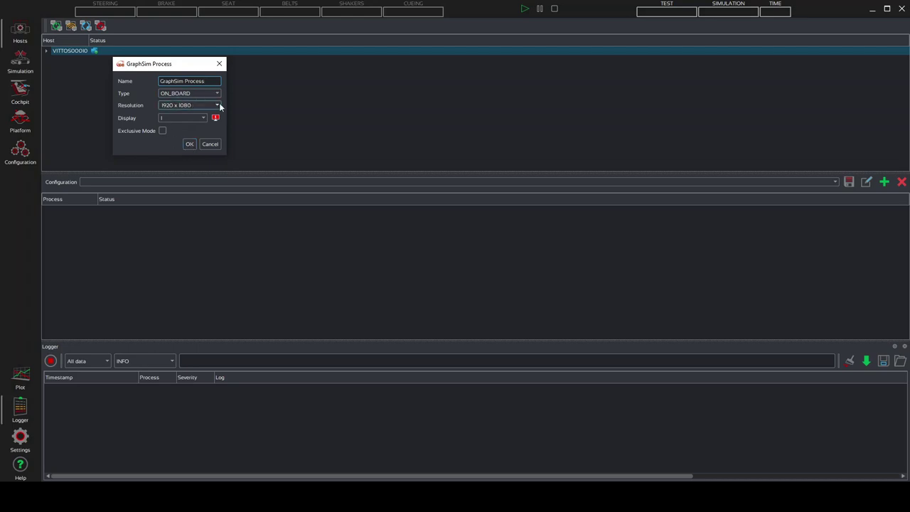
left_click(189, 145)
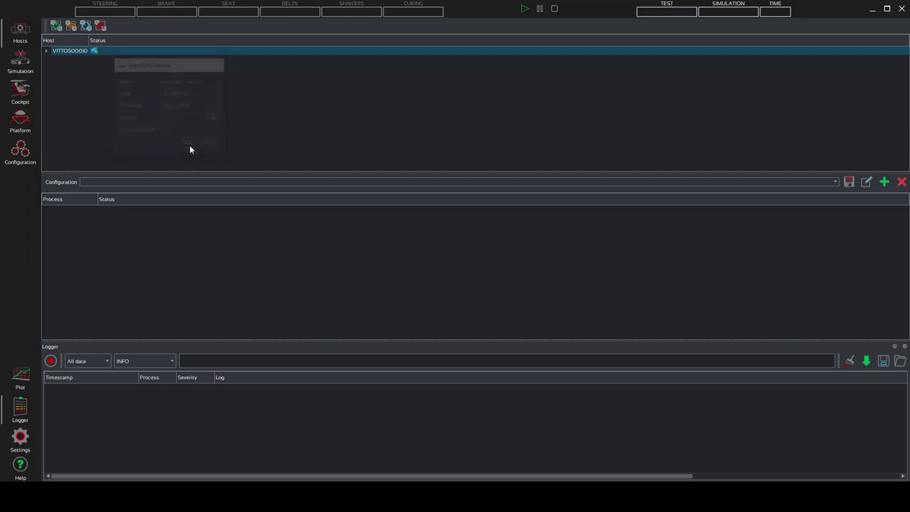
Step: Remove the duplicate GraphSim Process, the remaining GraphSim Process and the WorldSim Process
left_click(47, 52)
left_click(76, 76)
right_click(77, 76)
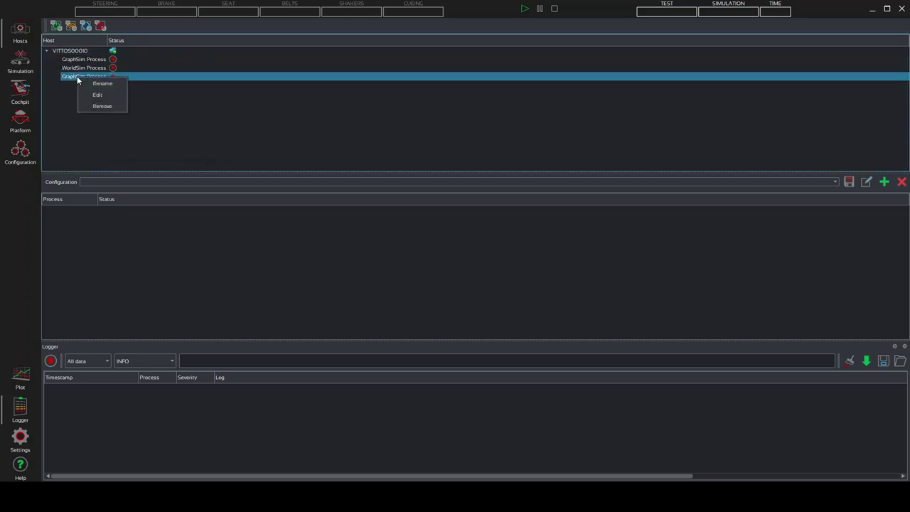
left_click(102, 106)
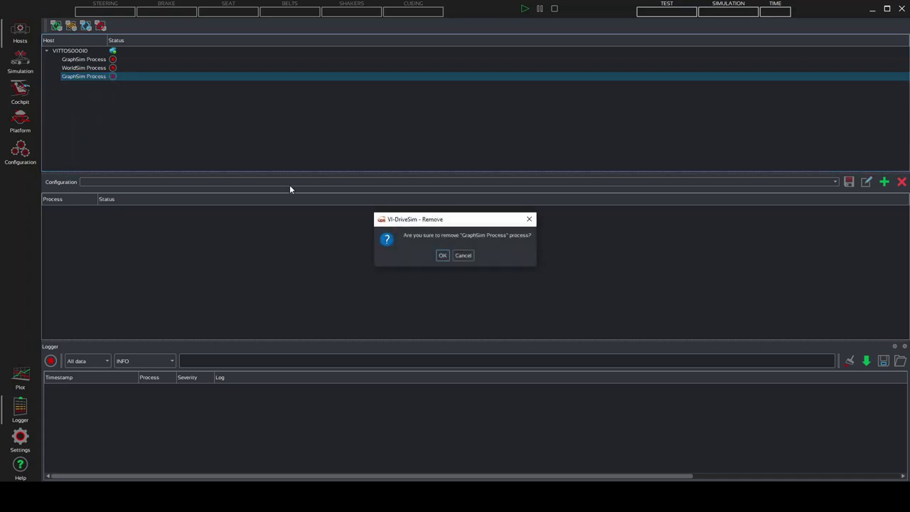
left_click(441, 254)
left_click(98, 60)
right_click(98, 60)
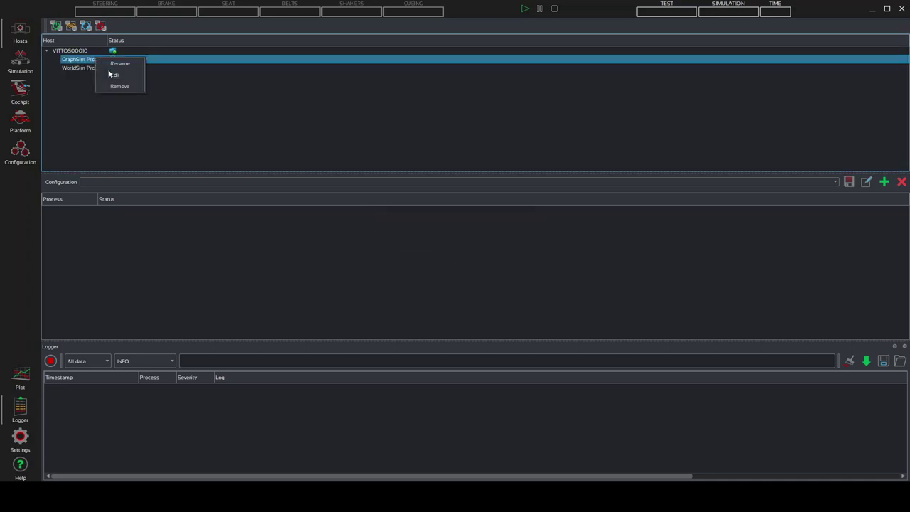
left_click(131, 88)
left_click(442, 255)
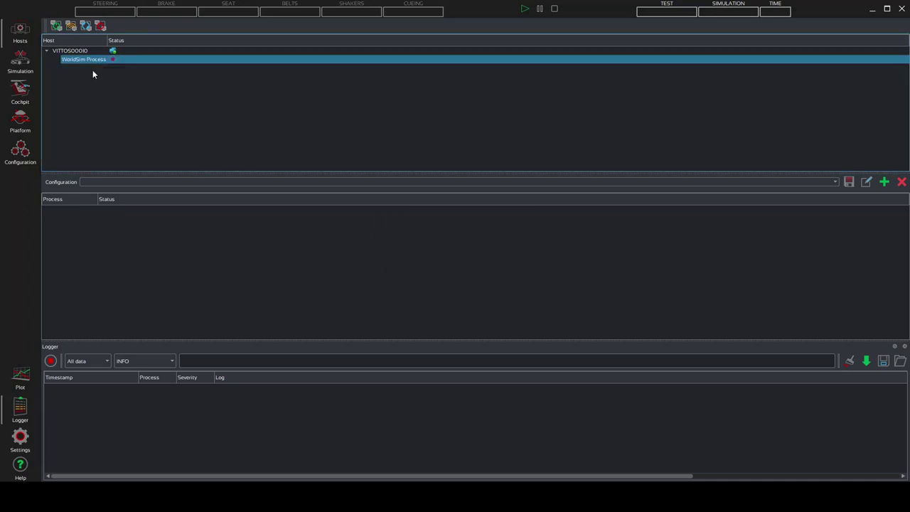
right_click(88, 58)
left_click(123, 90)
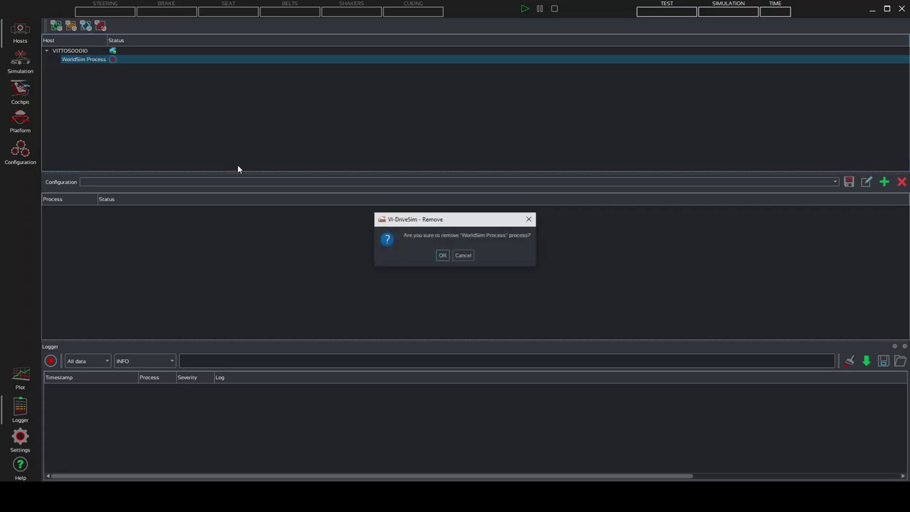
left_click(439, 255)
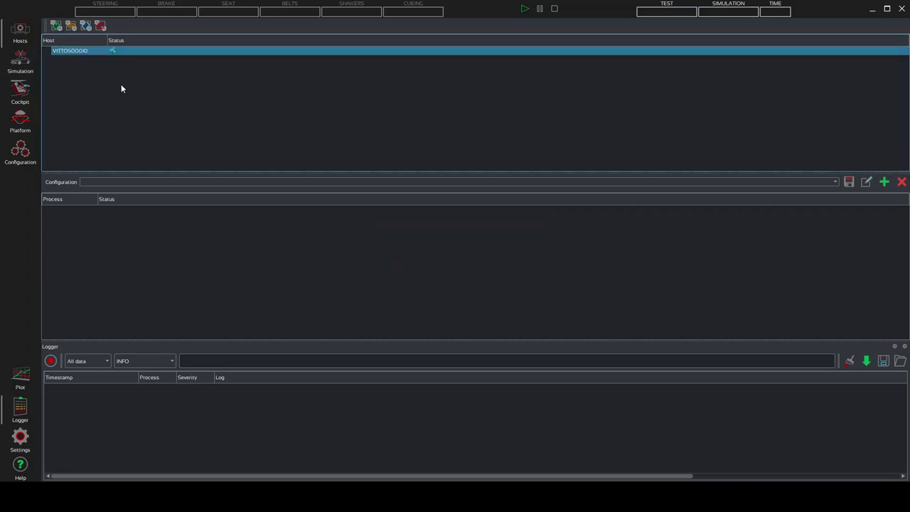
Step: Add a fresh GraphSim process to the host at 1920 x 1080 resolution
right_click(102, 51)
mouse_move(143, 93)
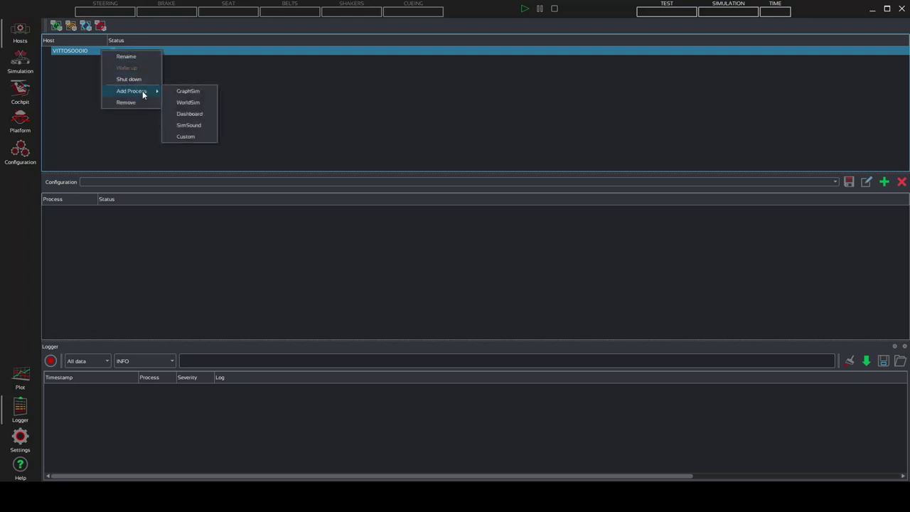
left_click(182, 92)
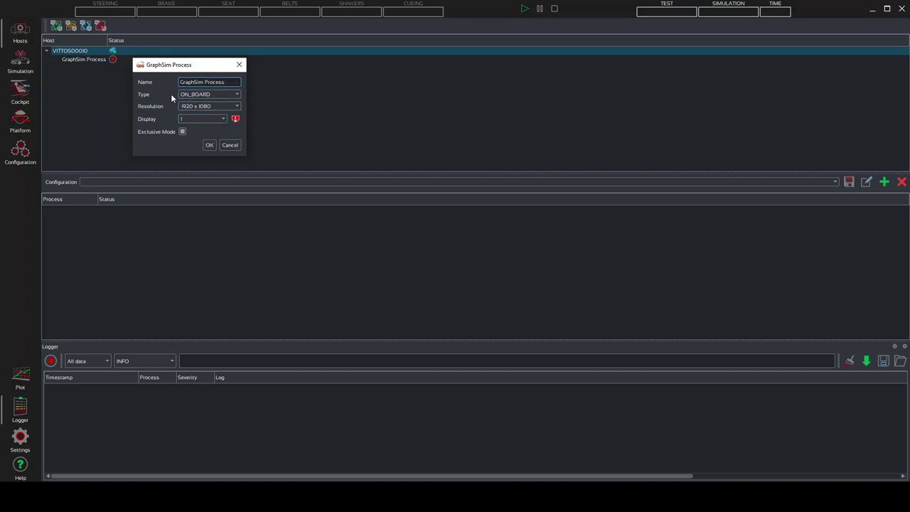
left_click(236, 108)
left_click(237, 107)
left_click(209, 144)
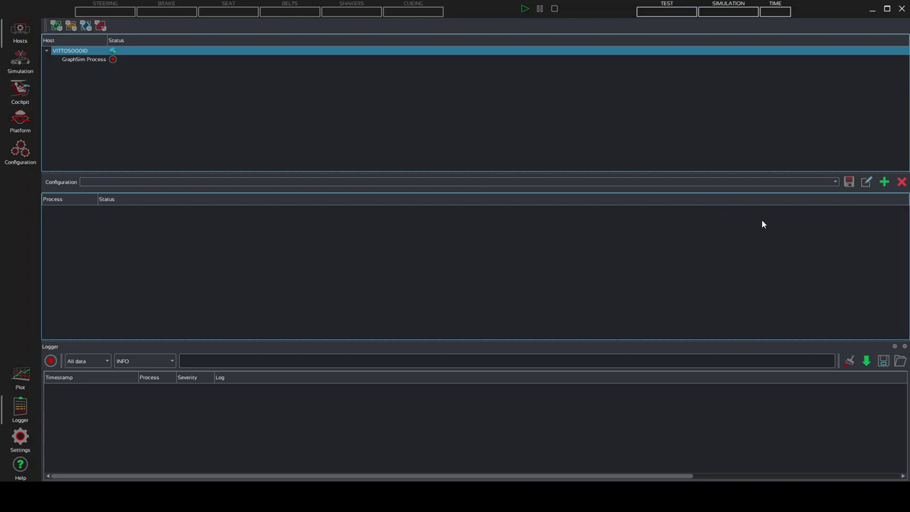
Step: Create 'new configuration' with the GraphSim Process ticked as Included
left_click(884, 182)
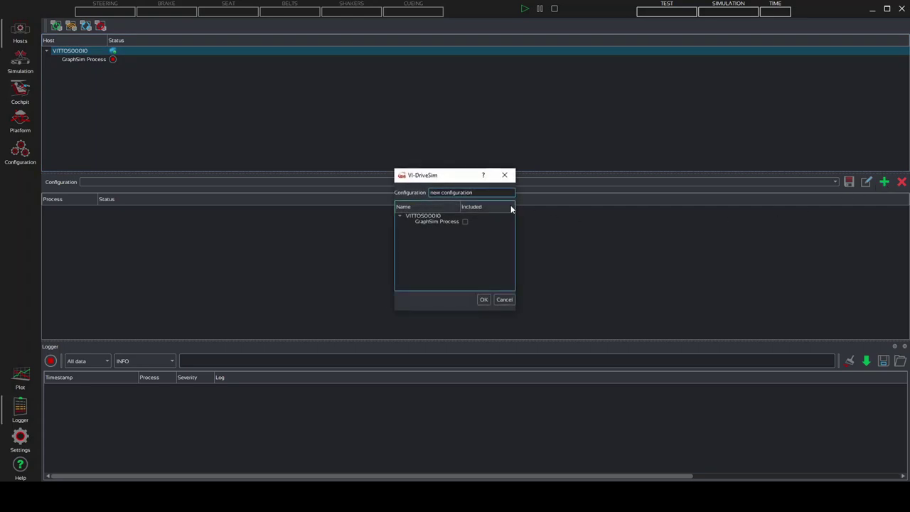
left_click(465, 222)
left_click_drag(498, 193, 426, 192)
key("End")
left_click(482, 300)
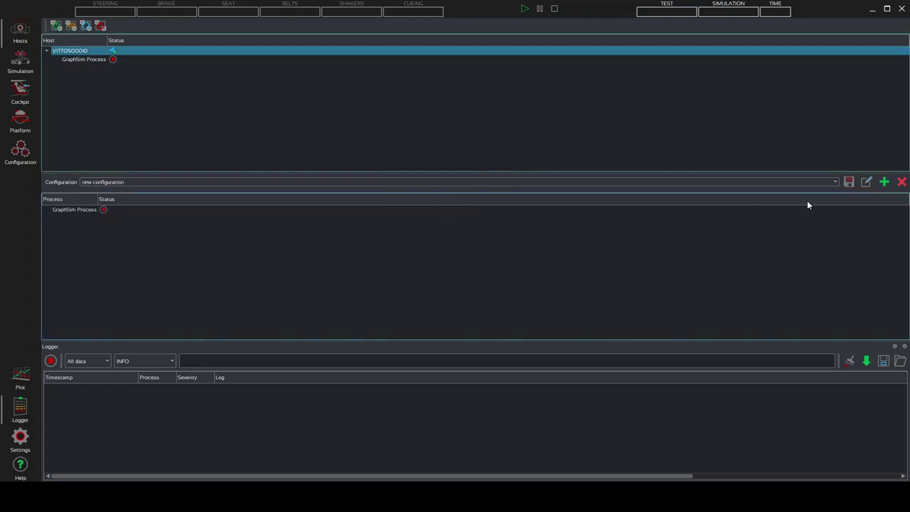
left_click(847, 182)
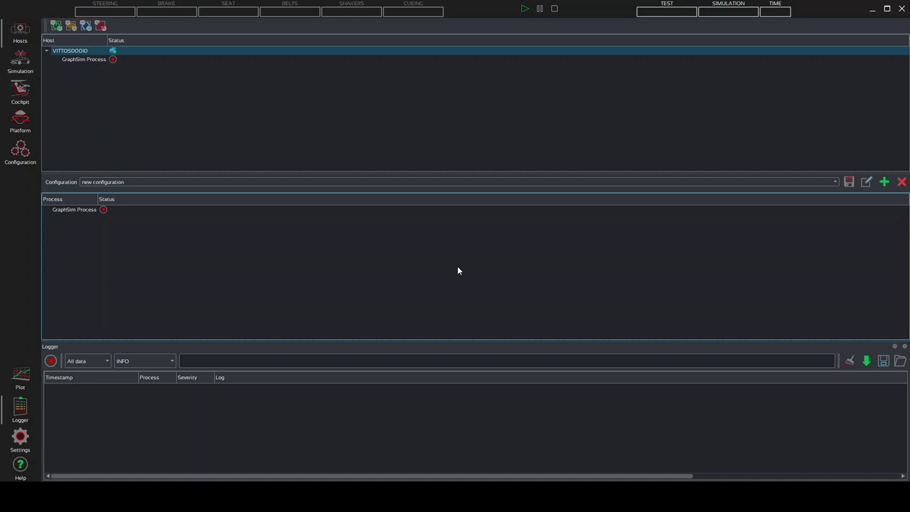
Step: On the Simulation page, keep 'new configuration' selected and show the GraphSim Process scene settings
left_click(19, 60)
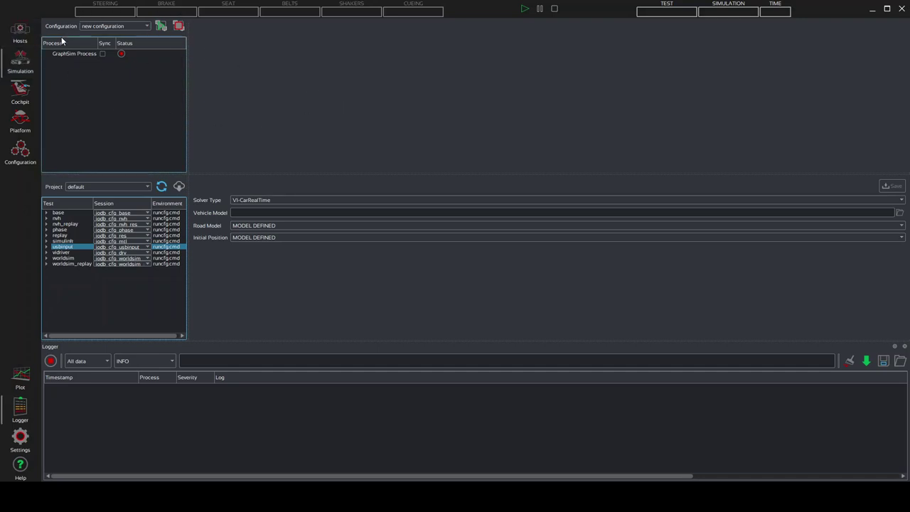
left_click(119, 28)
left_click(123, 29)
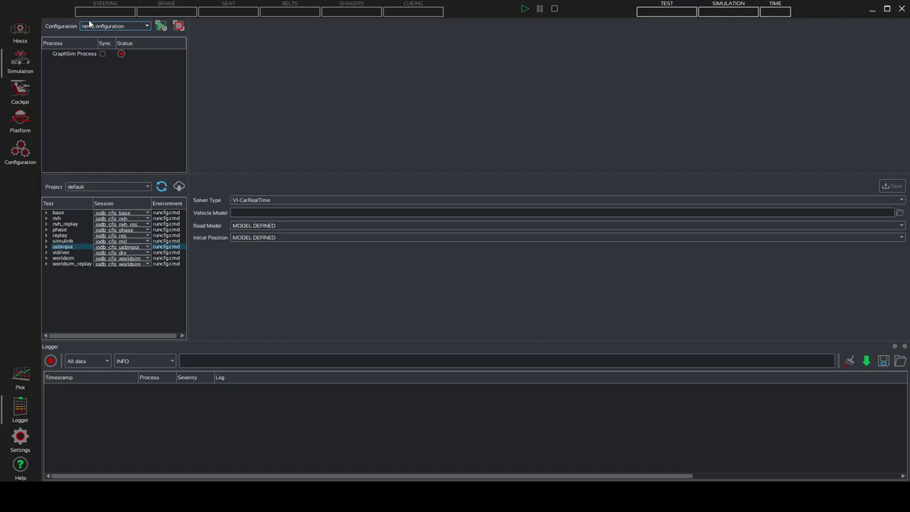
left_click(74, 54)
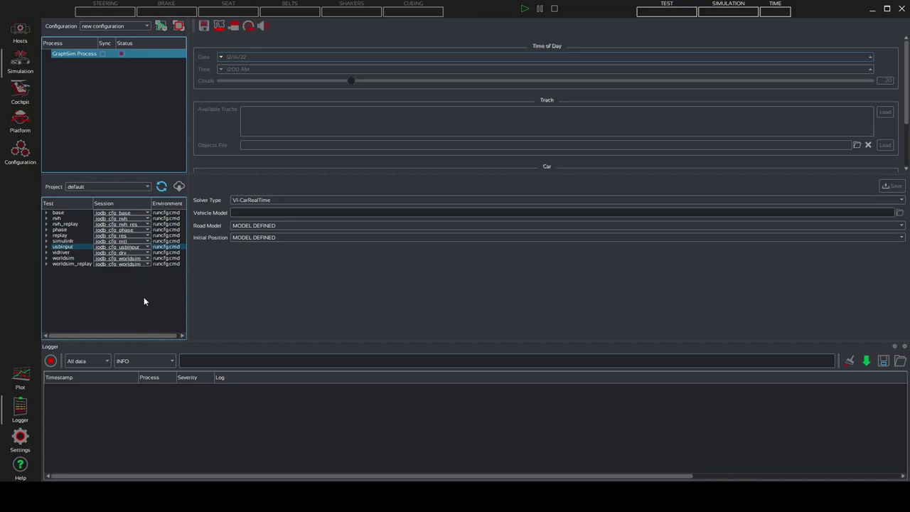
Step: Select the usbinput test so its vehicle model can be set to VI_Racer_E_drvsim_send_svm.xml
left_click(72, 249)
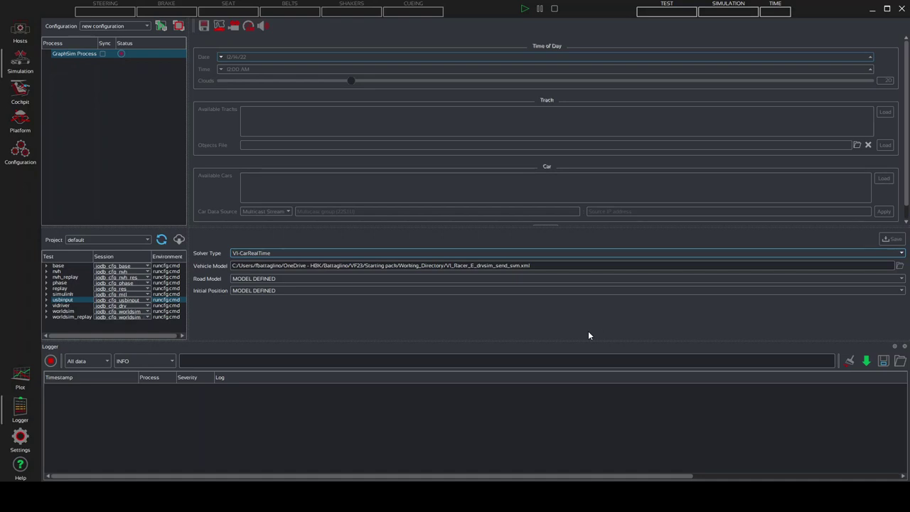
Step: Set the usbinput test's iodb_hwmap hardware map to USB Steering Wheel, then open its Initial Values editor
left_click(76, 300)
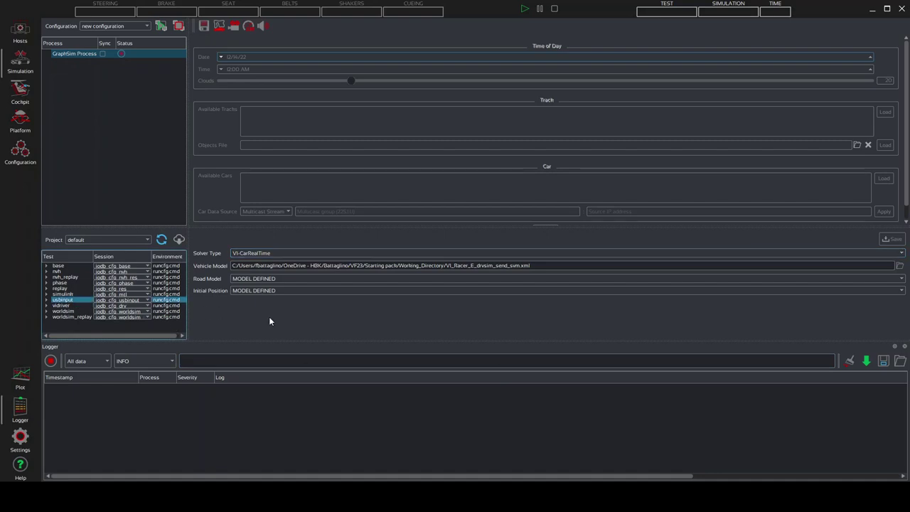
left_click(15, 155)
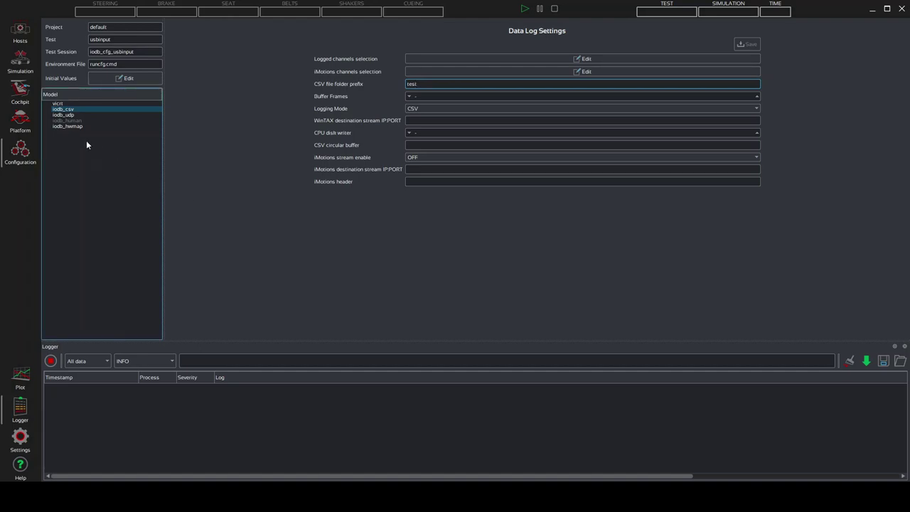
left_click(67, 127)
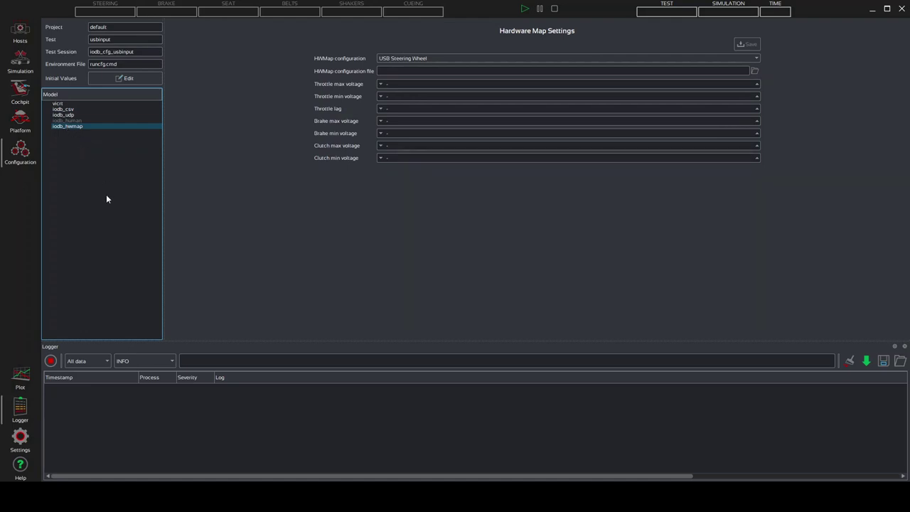
left_click(439, 59)
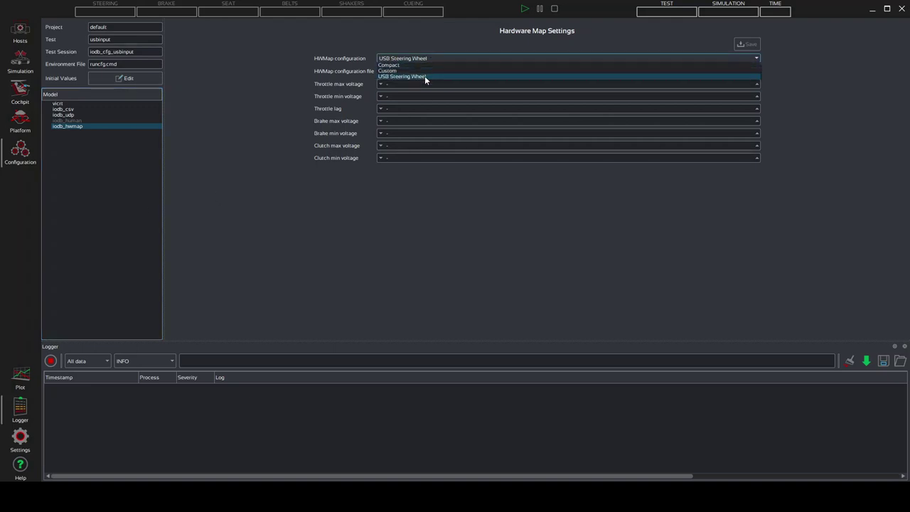
left_click(424, 75)
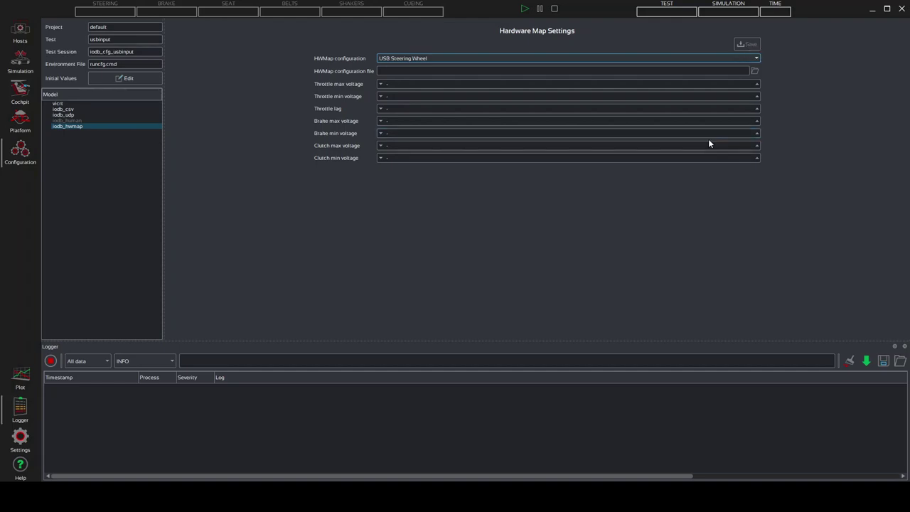
left_click(132, 78)
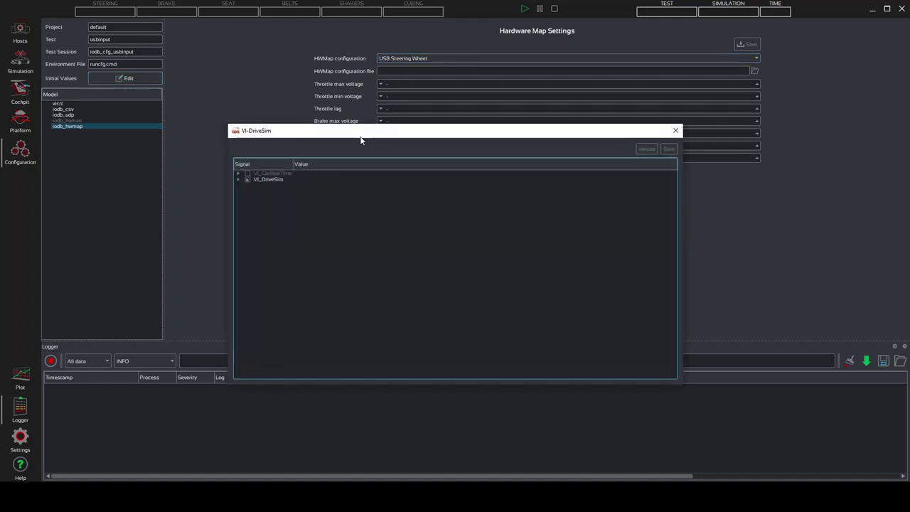
Step: Expand VI_DriveSim > Outputs > Cockpit in Initial Values, review the signals, and close the editor
left_click_drag(362, 134, 362, 87)
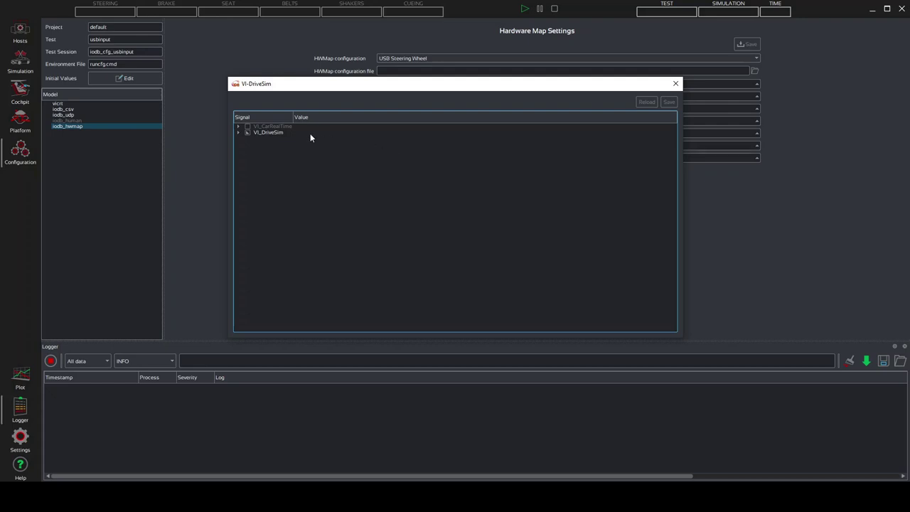
left_click(237, 133)
left_click(248, 145)
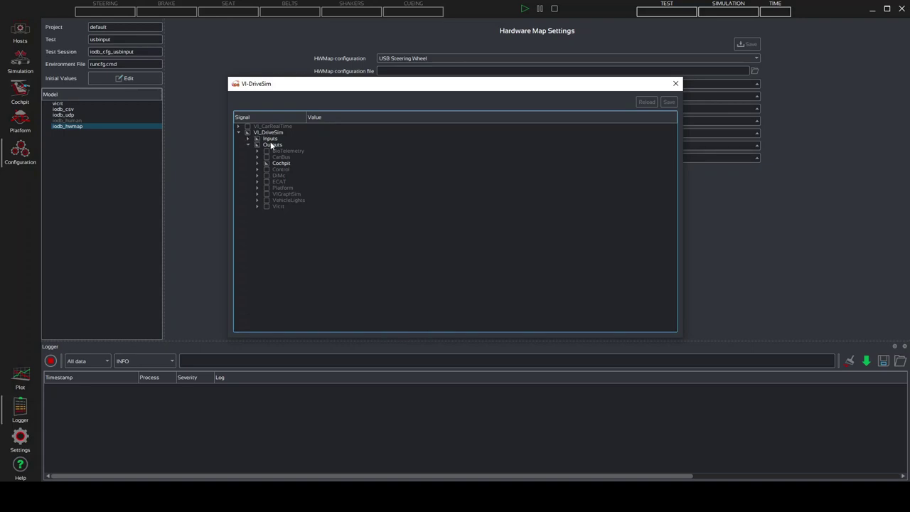
left_click(257, 164)
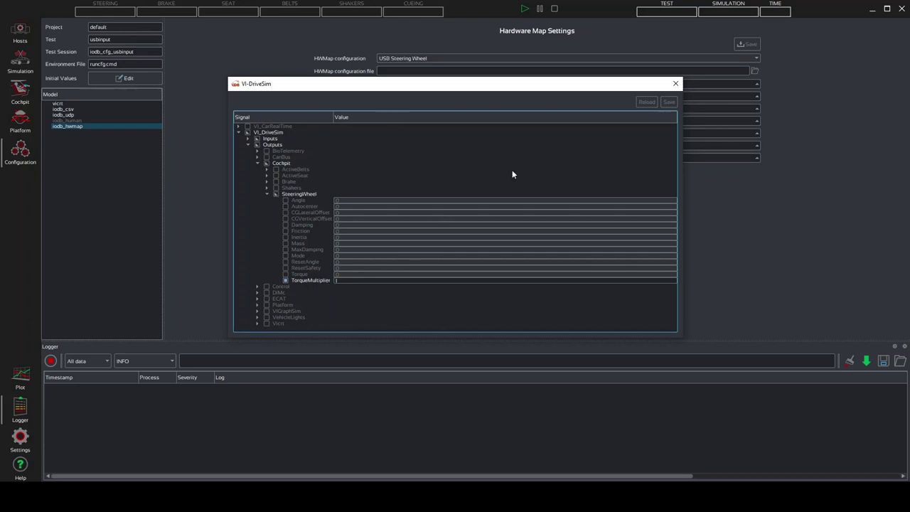
left_click(675, 84)
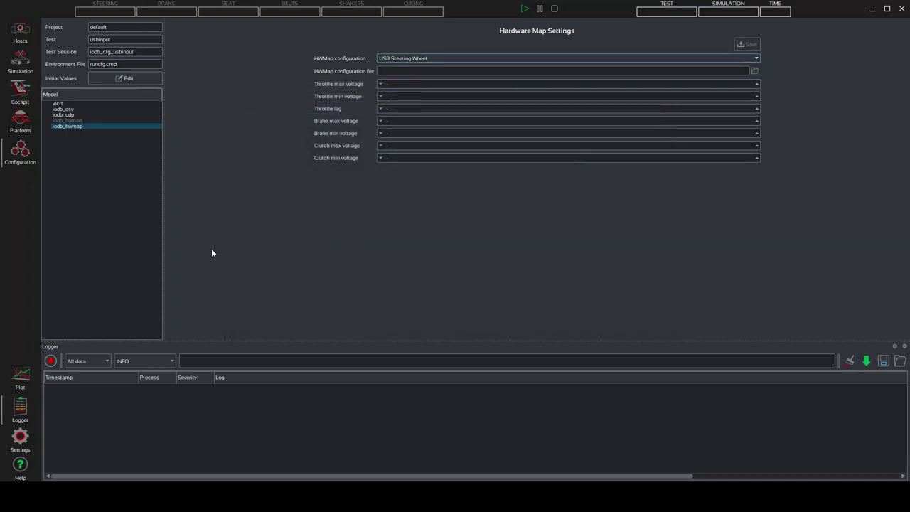
Step: Show the iodb_udp streaming settings and check the local IP and multicast group 225.1.1.1
left_click(64, 115)
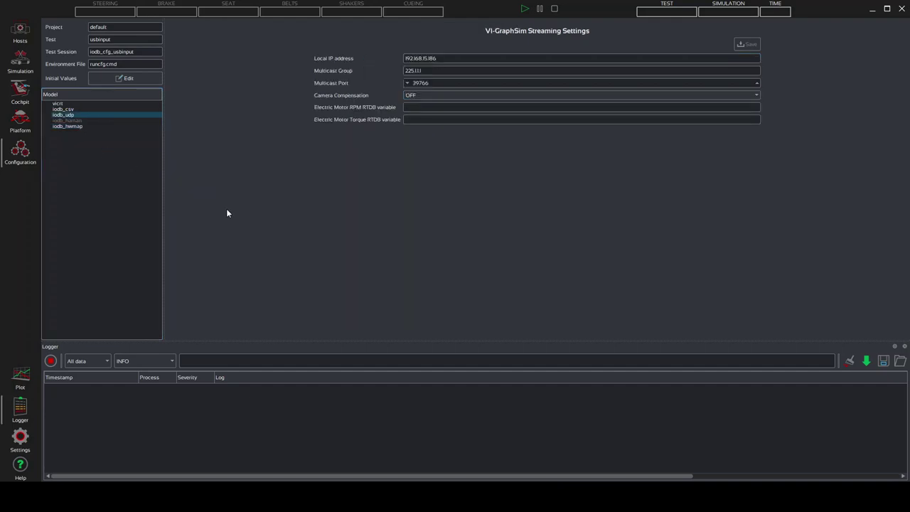
left_click_drag(439, 59, 391, 62)
left_click_drag(431, 71, 398, 67)
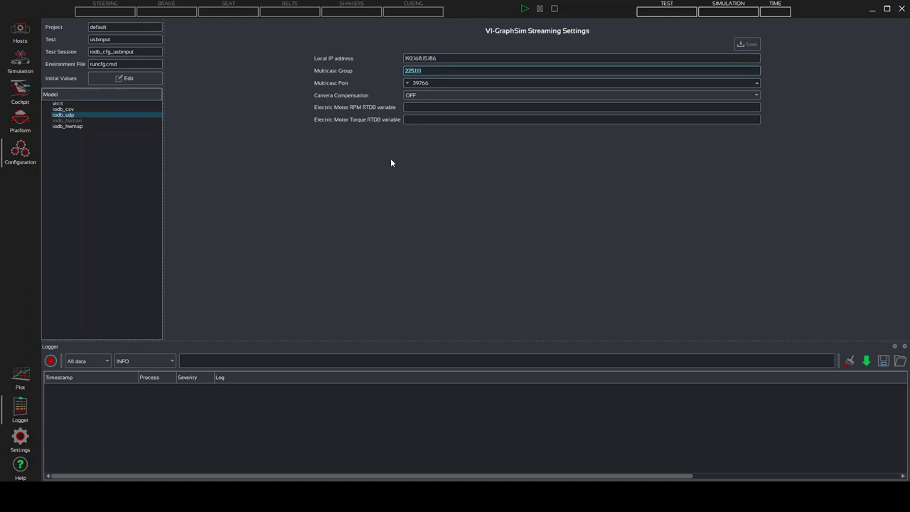
left_click(433, 70)
Step: Keep iodb_csv logging mode CSV with folder prefix test, then save the configuration
left_click(62, 110)
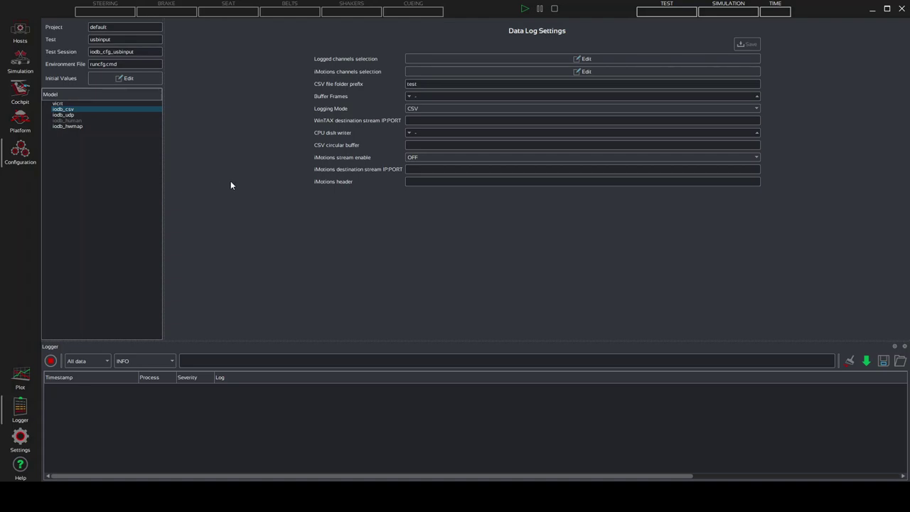
left_click(444, 109)
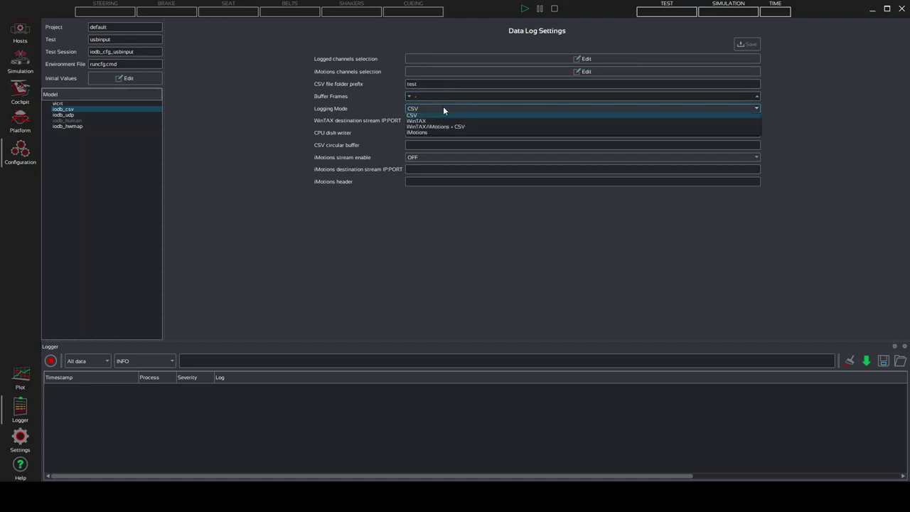
left_click(443, 108)
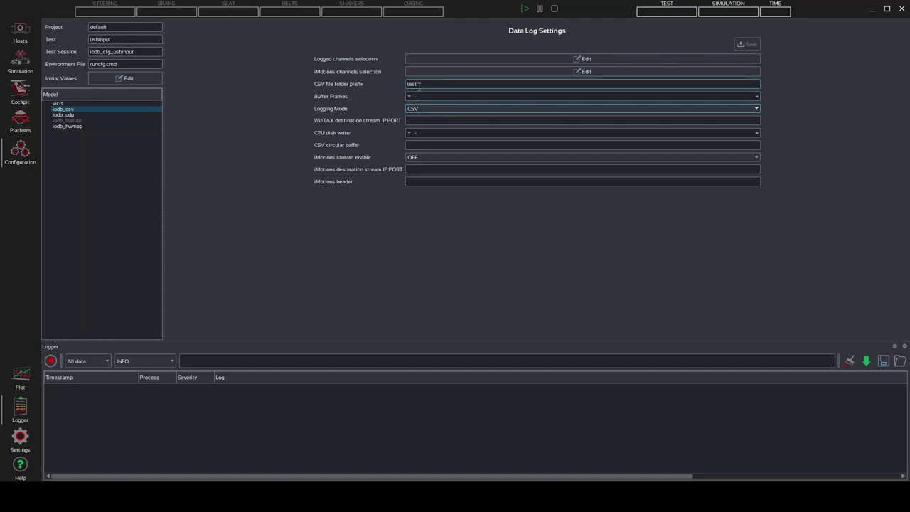
left_click_drag(425, 86, 405, 83)
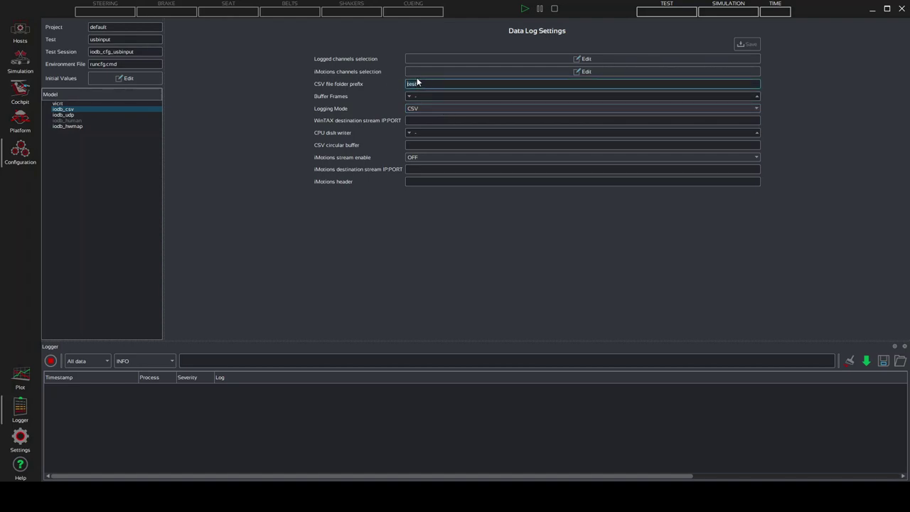
left_click(423, 84)
left_click(413, 108)
left_click(419, 116)
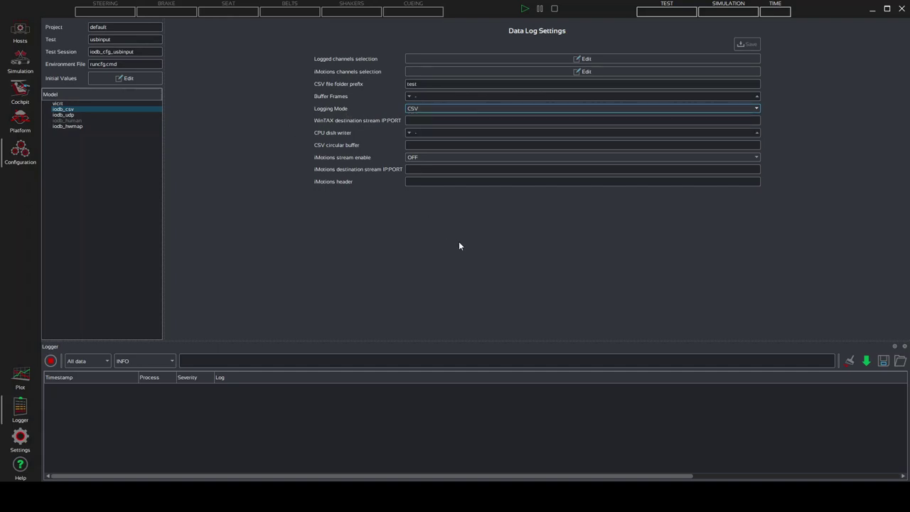
left_click(742, 43)
Step: Select GraphSim Process on the Simulation page and start all processes
left_click(16, 67)
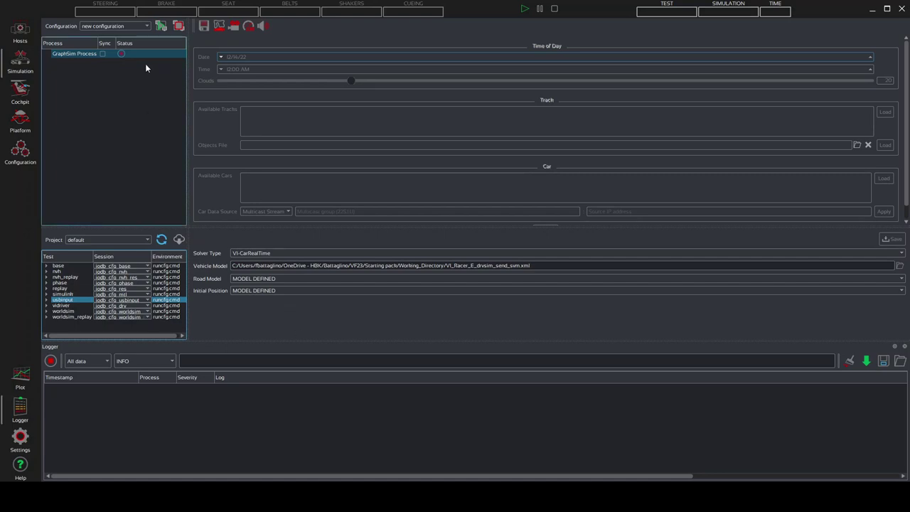
left_click(78, 53)
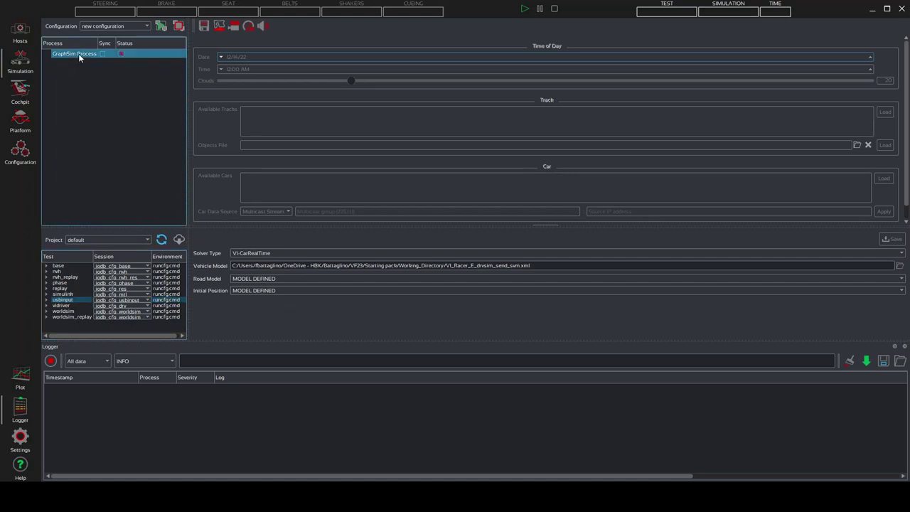
left_click(162, 27)
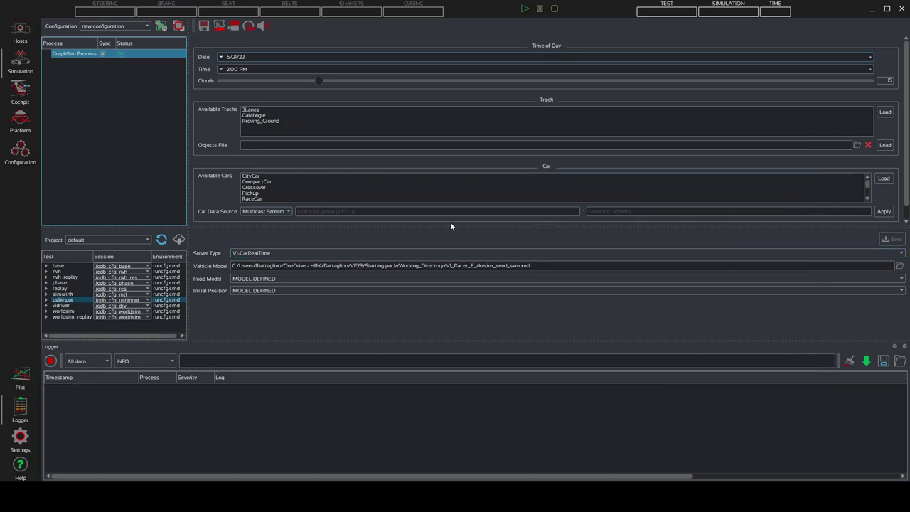
Step: Select Proving_Ground in Available Tracks and load it as the track
left_click_drag(448, 226, 445, 249)
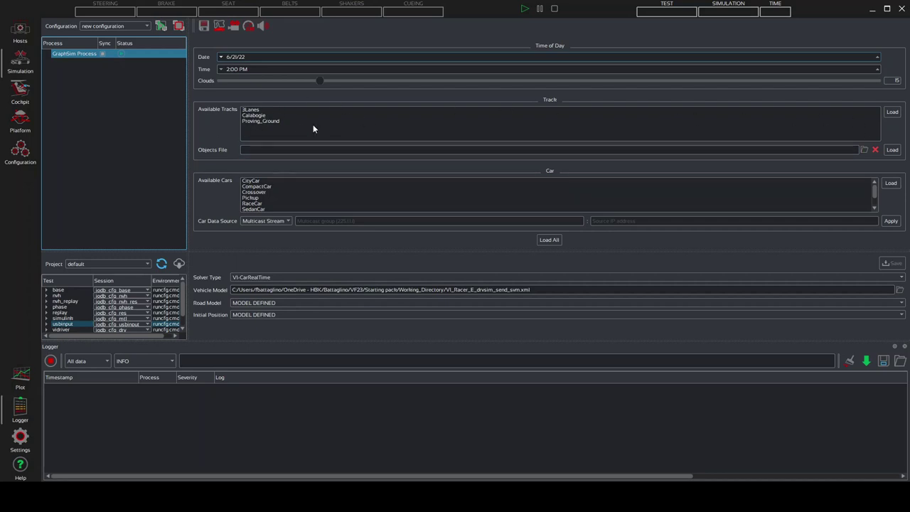
left_click(260, 120)
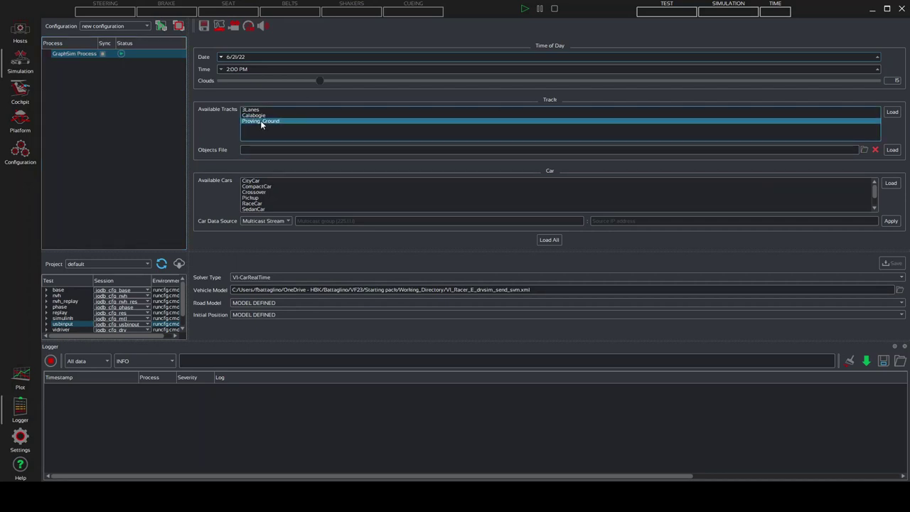
left_click(892, 113)
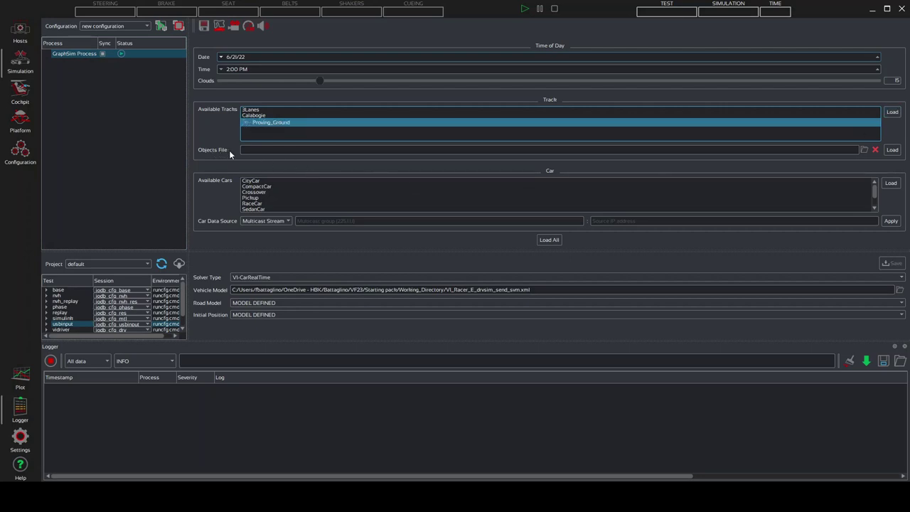
Step: Load C:/VI-grade/VI-GraphSim 2022/assets/tracks/VF_2023_RaceTrack.txt as the Objects File
left_click(864, 151)
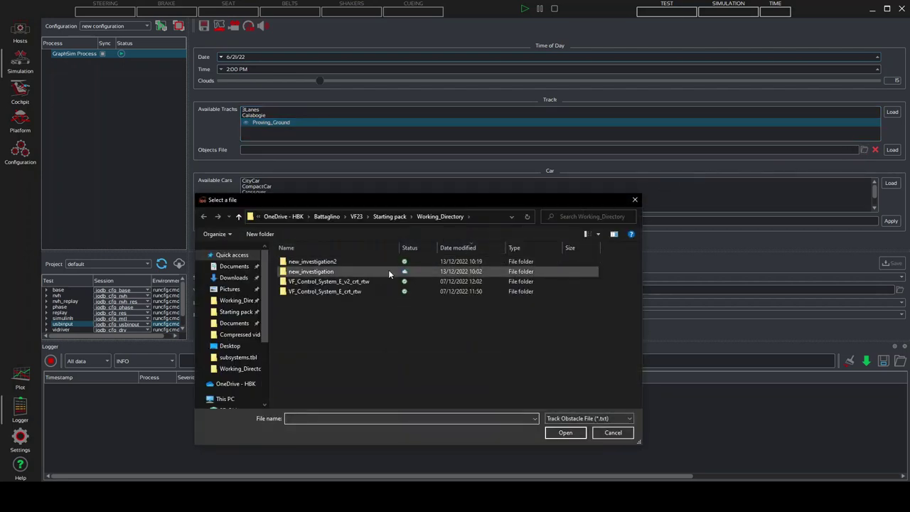
scroll(240, 345, "down", 4)
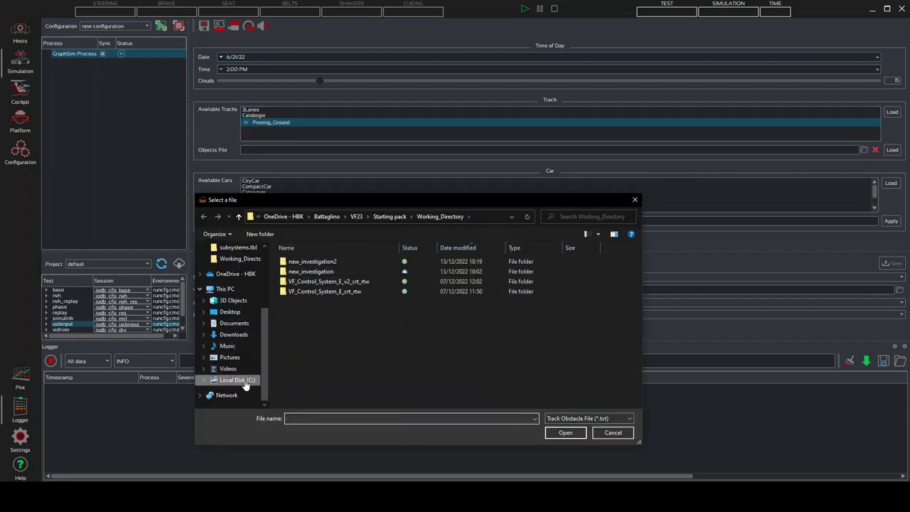
left_click(241, 380)
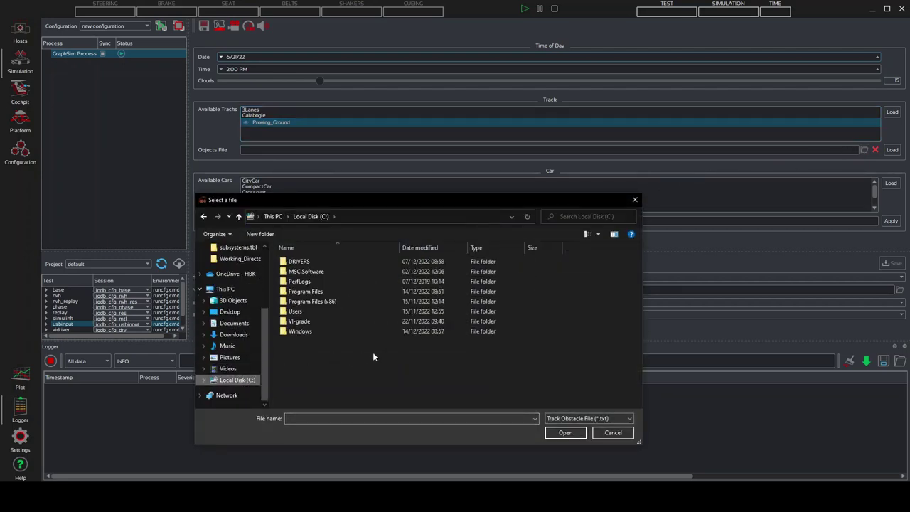
double_click(303, 321)
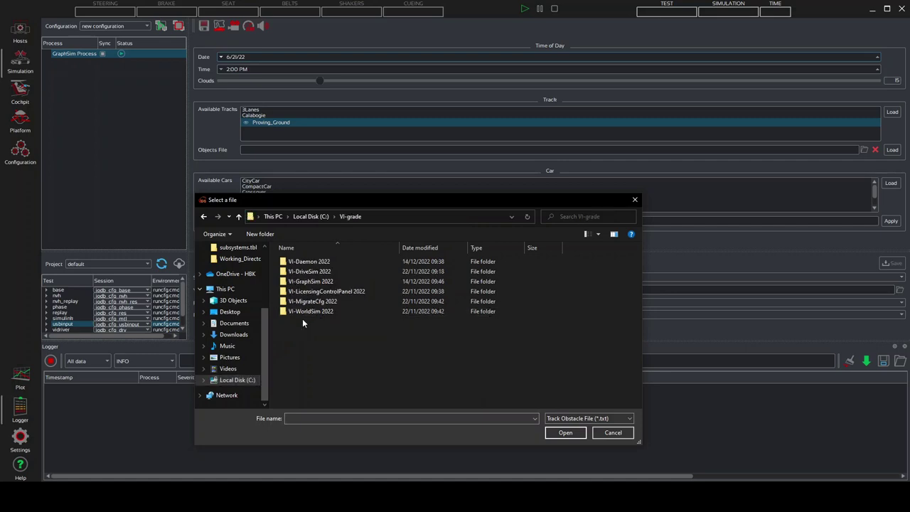
double_click(319, 281)
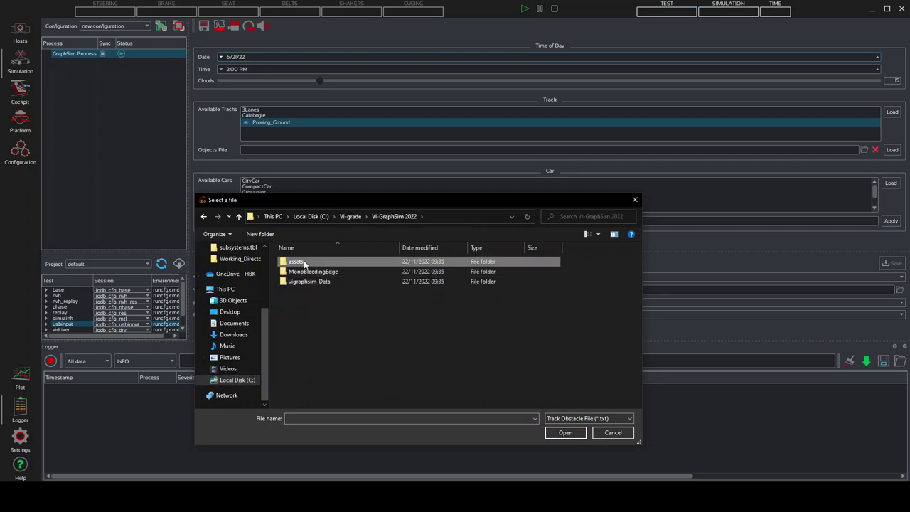
double_click(295, 260)
double_click(295, 271)
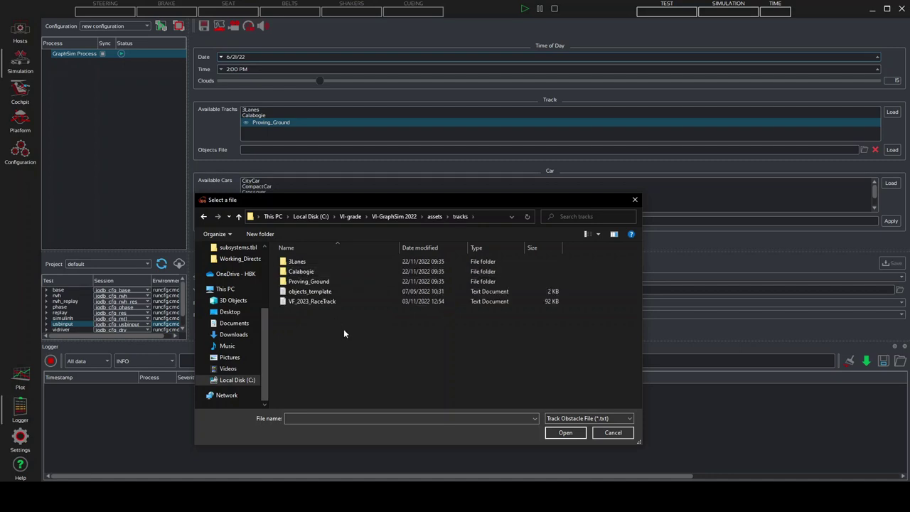
left_click(317, 302)
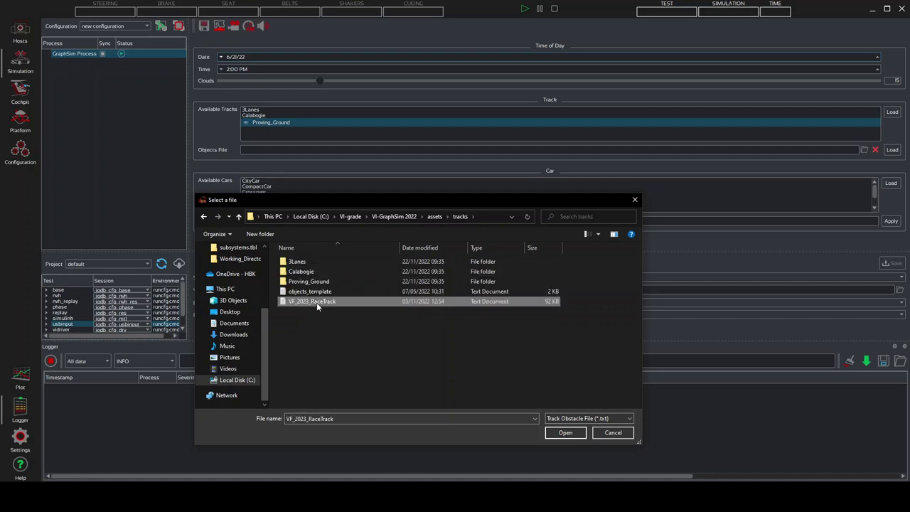
left_click(564, 433)
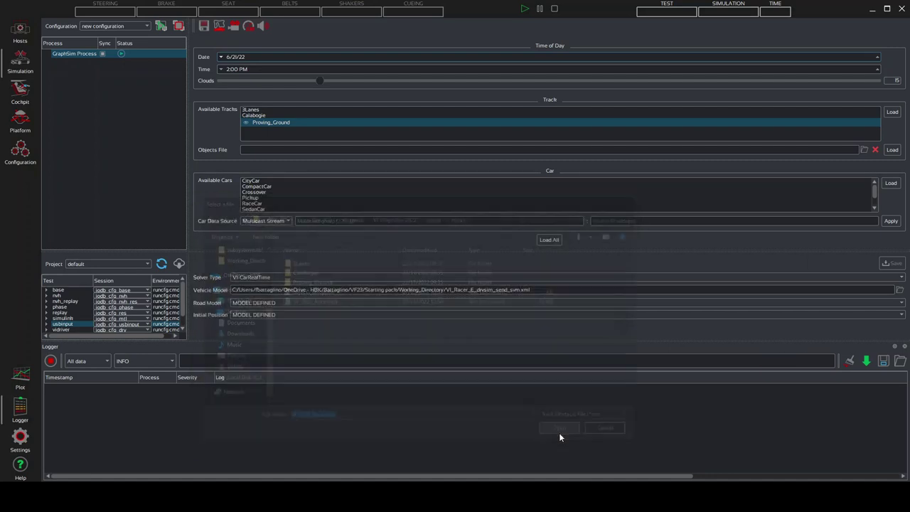
left_click(893, 153)
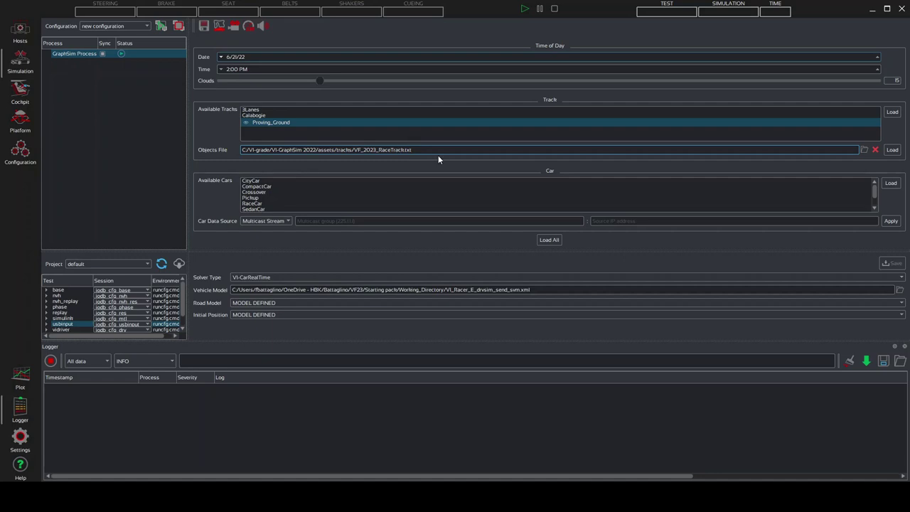
Step: Reselect the Proving_Ground track and load VFCar as the simulation car
left_click(268, 124)
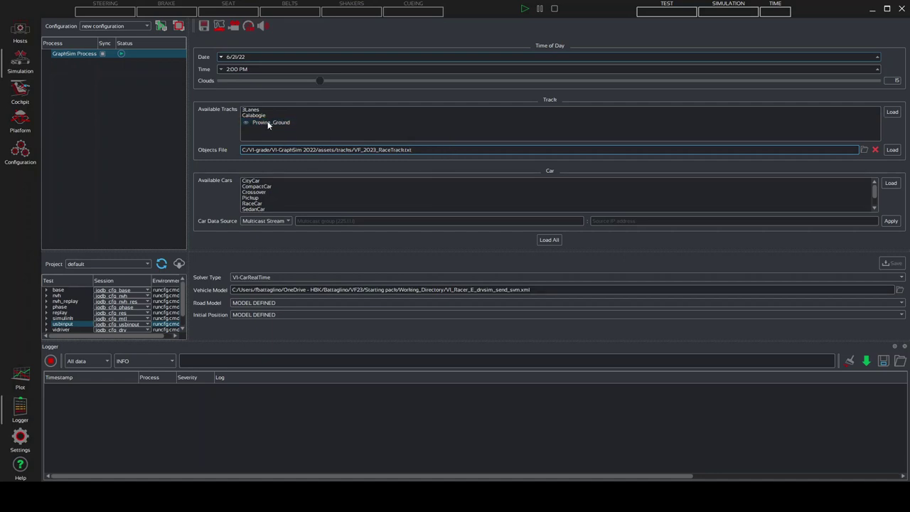
left_click(267, 123)
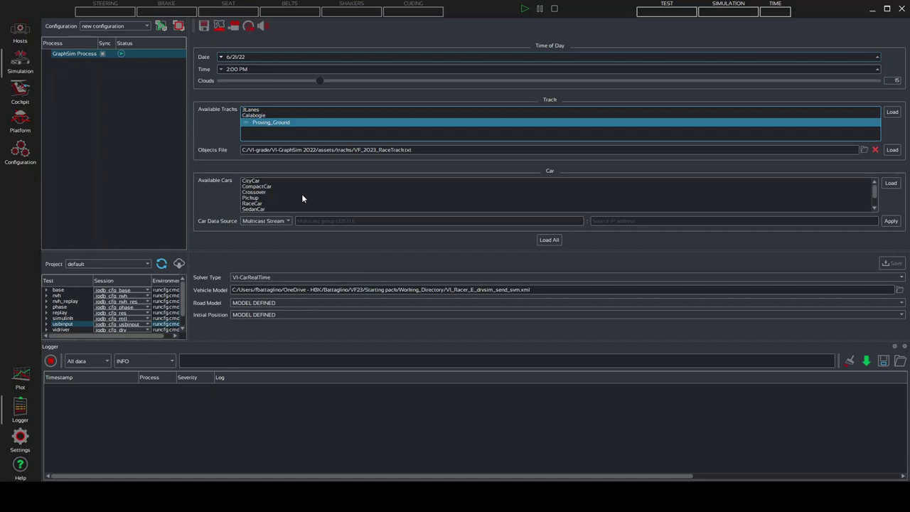
scroll(276, 198, "down", 2)
left_click(258, 208)
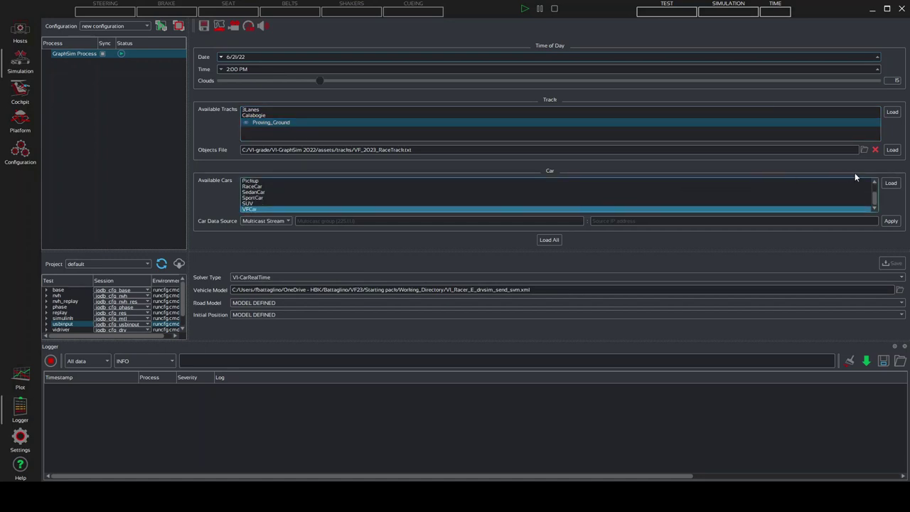
left_click(889, 183)
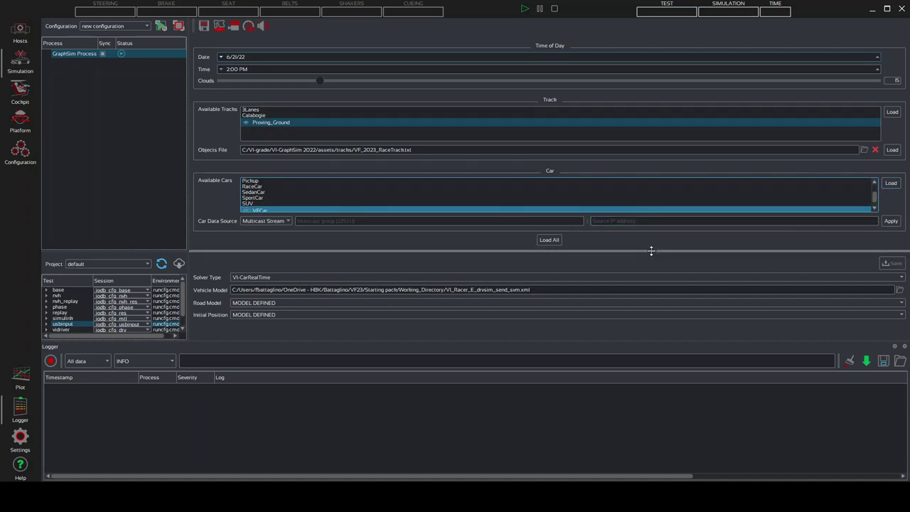
Step: Begin entering the car data multicast group address, typing 225.1.1
left_click_drag(649, 250, 650, 260)
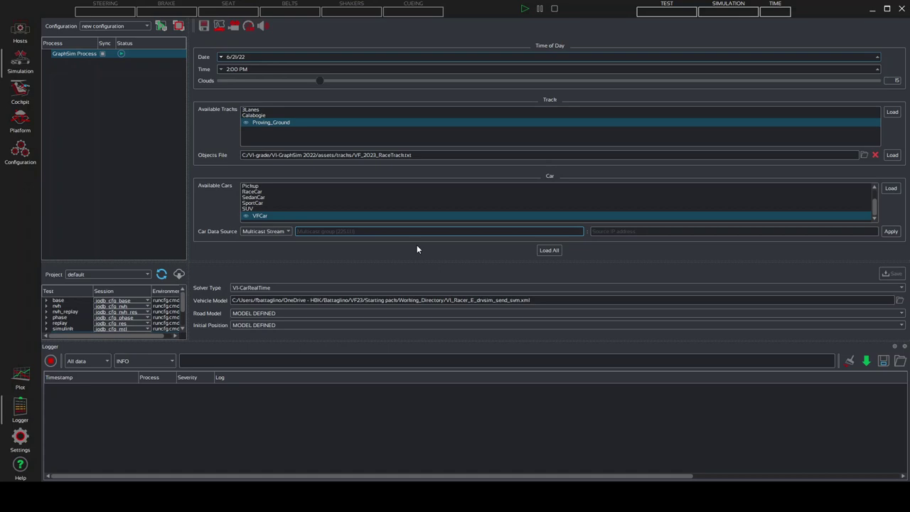
type("225.1.1.1")
key("Tab")
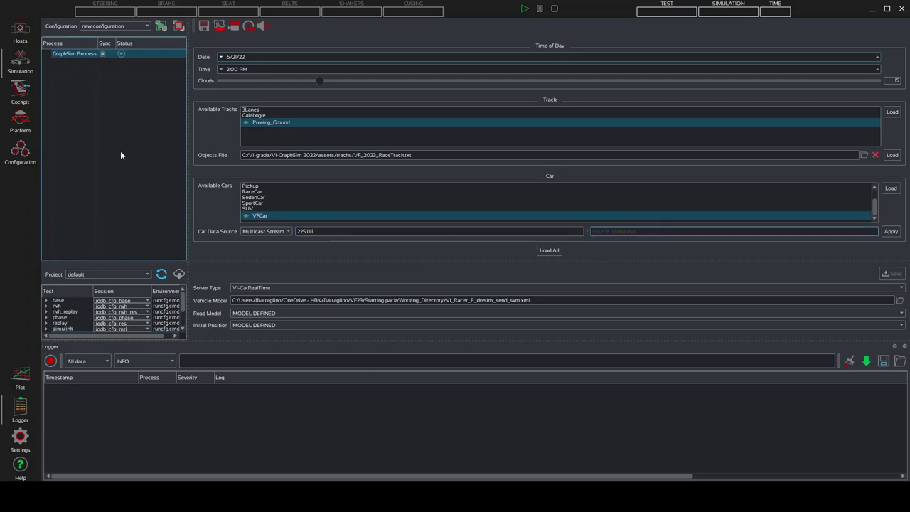
Step: Check the iodb_udp GraphSim streaming settings, then return to the Simulation page
left_click(20, 150)
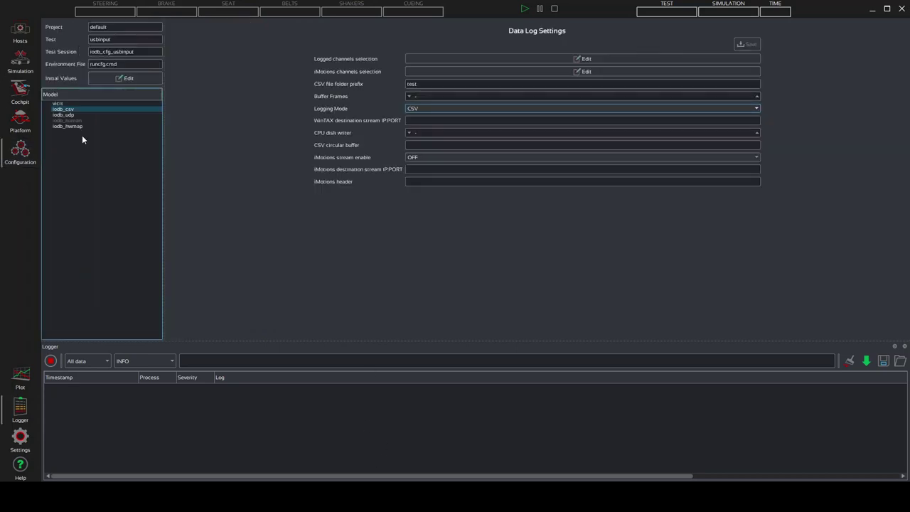
left_click(70, 115)
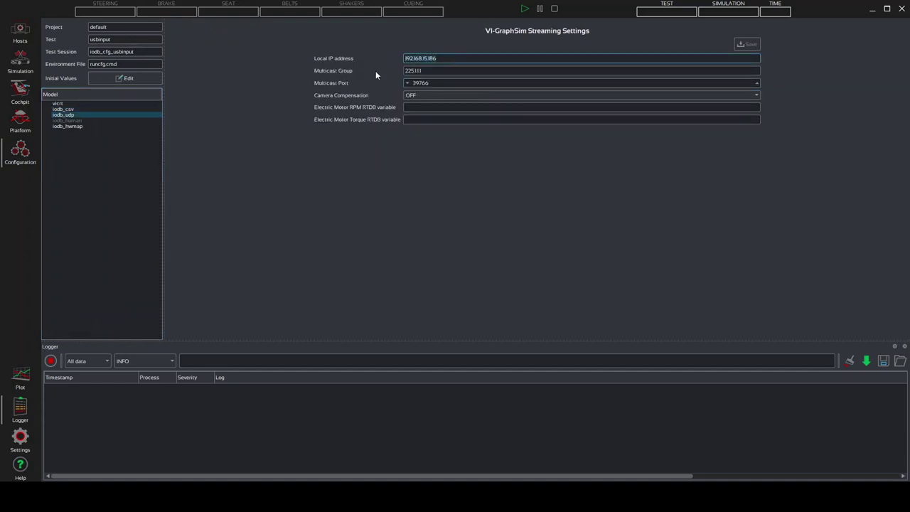
left_click(20, 64)
Step: Enter source IP 192.168.15.186 and multicast group 225.1.1.1, then apply the car data source
type("192.168.15.186")
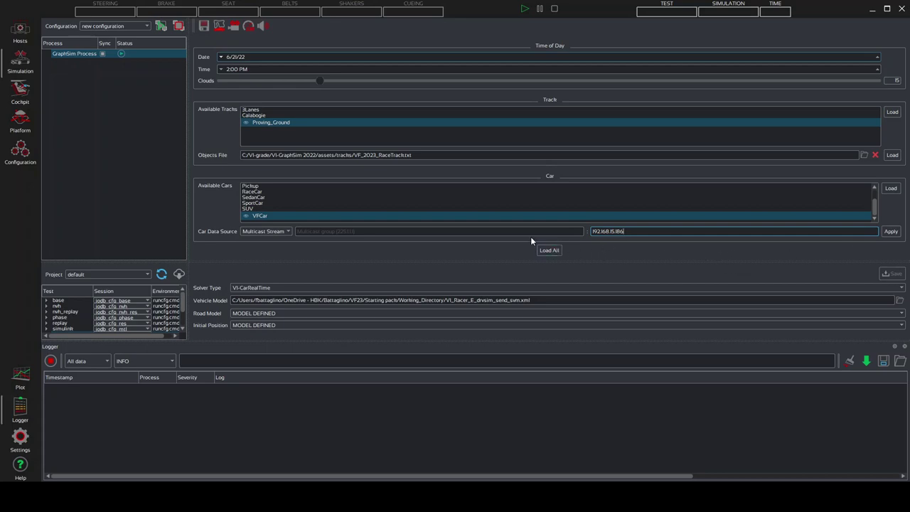
left_click(451, 228)
type("225")
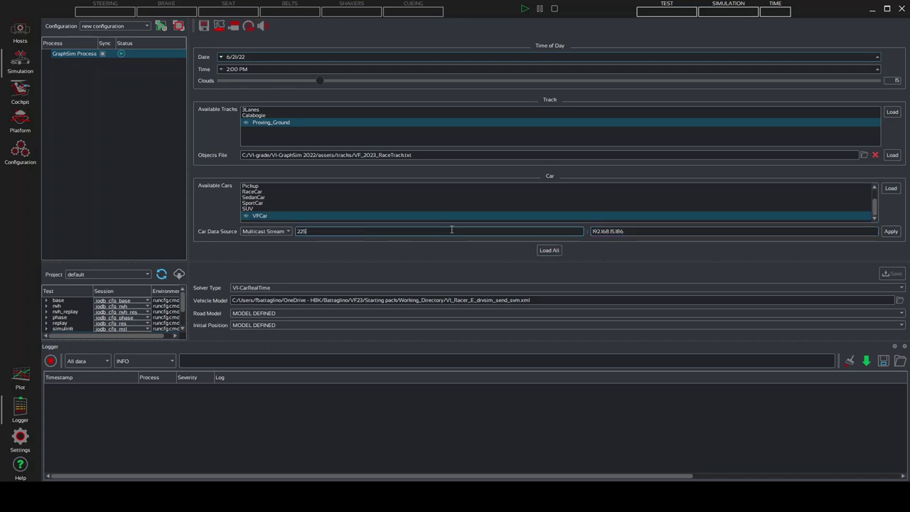
type(".1.1.1")
left_click(888, 233)
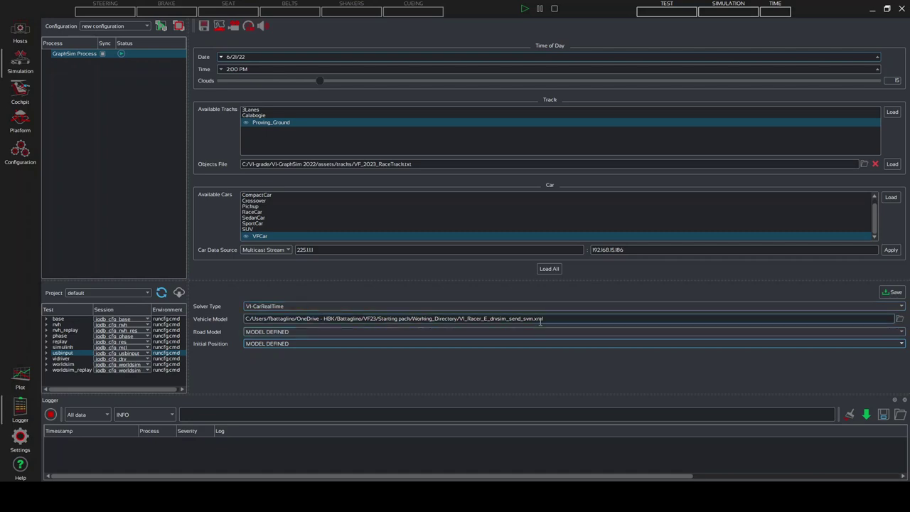
Step: Set the Vehicle Model to VI_Racer_E_drvsim_send_svm.xml
left_click_drag(544, 318, 226, 317)
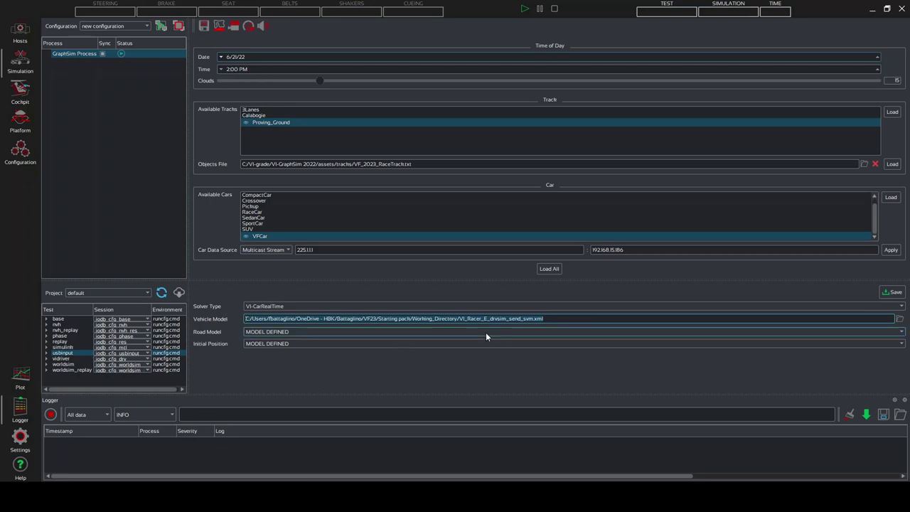
left_click(548, 320)
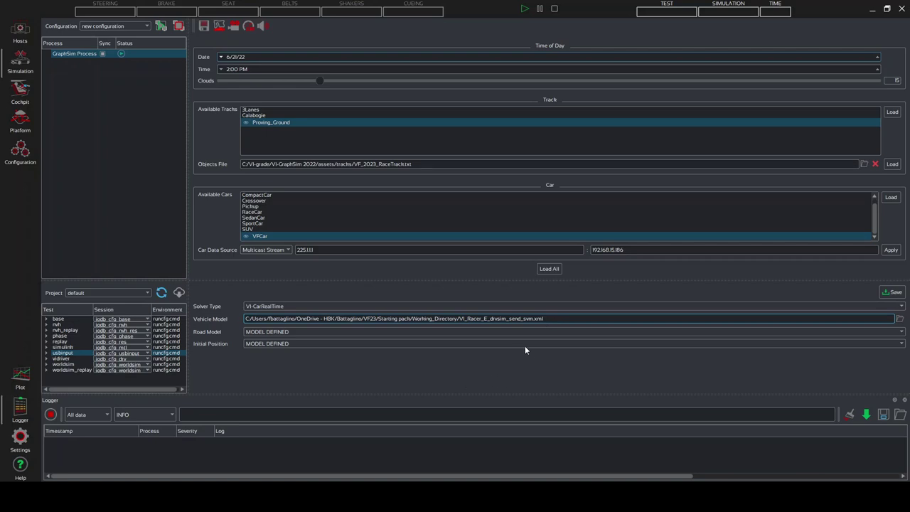
left_click(899, 319)
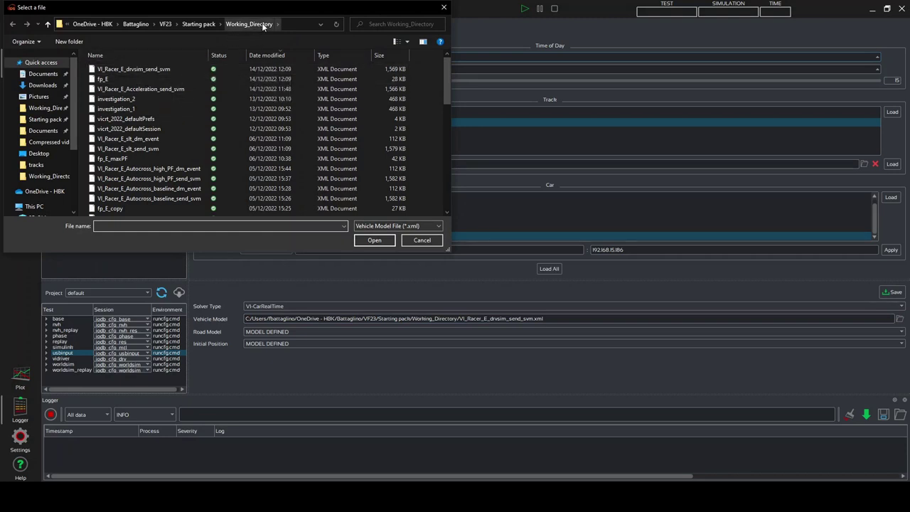
left_click(174, 69)
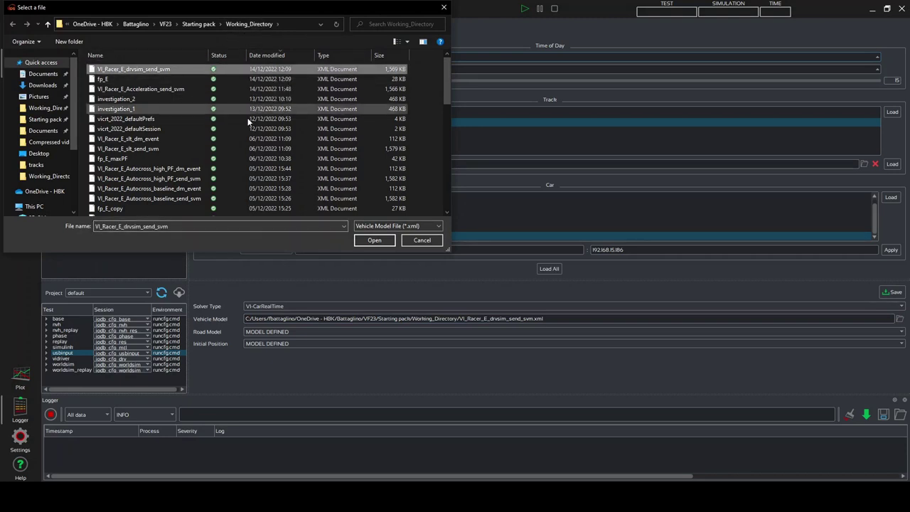
left_click(374, 241)
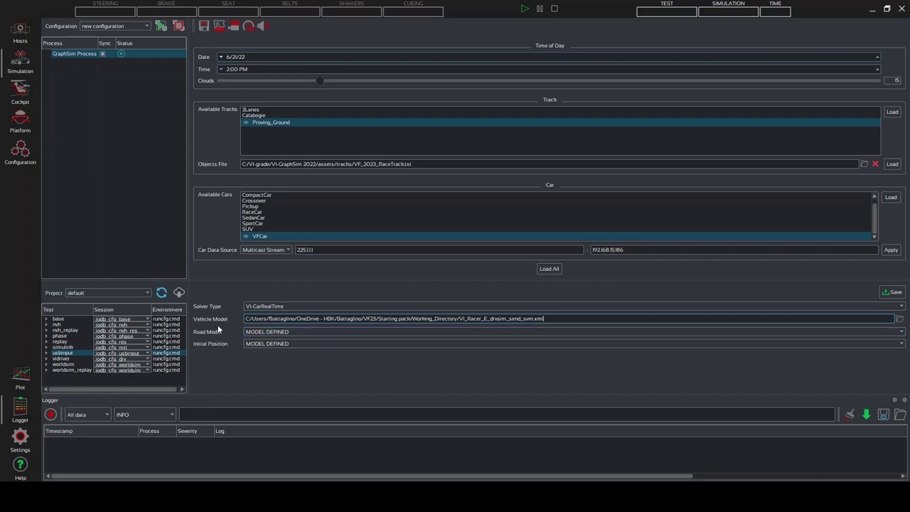
Step: Override the initial position with a 120.0 m starting position and save the configuration
left_click(267, 344)
left_click(265, 355)
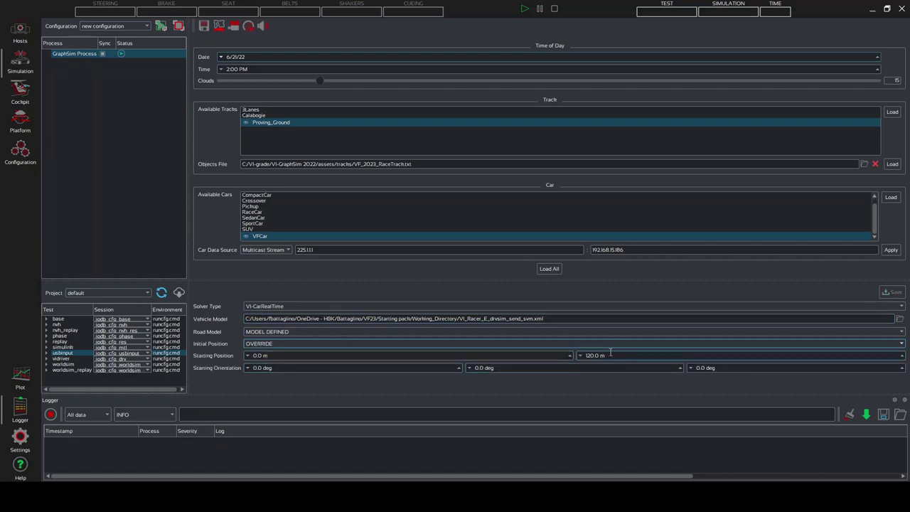
left_click_drag(613, 353, 576, 354)
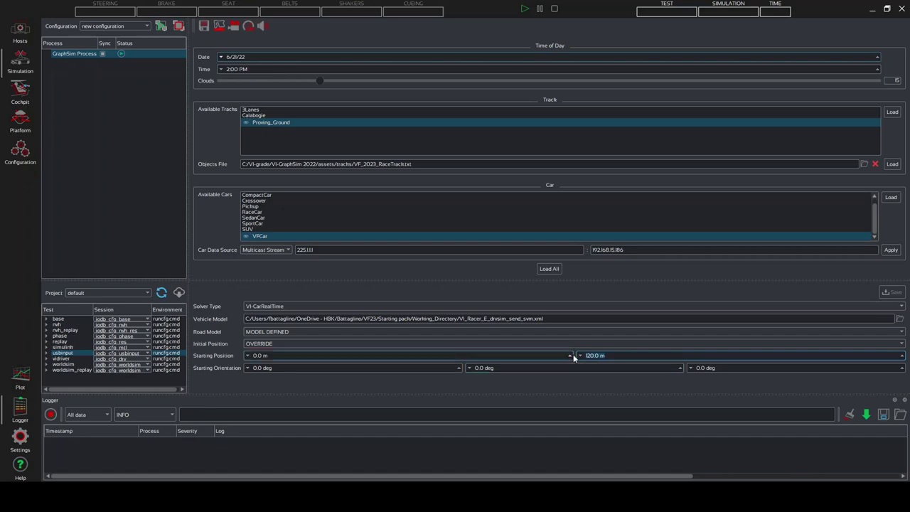
left_click(614, 357)
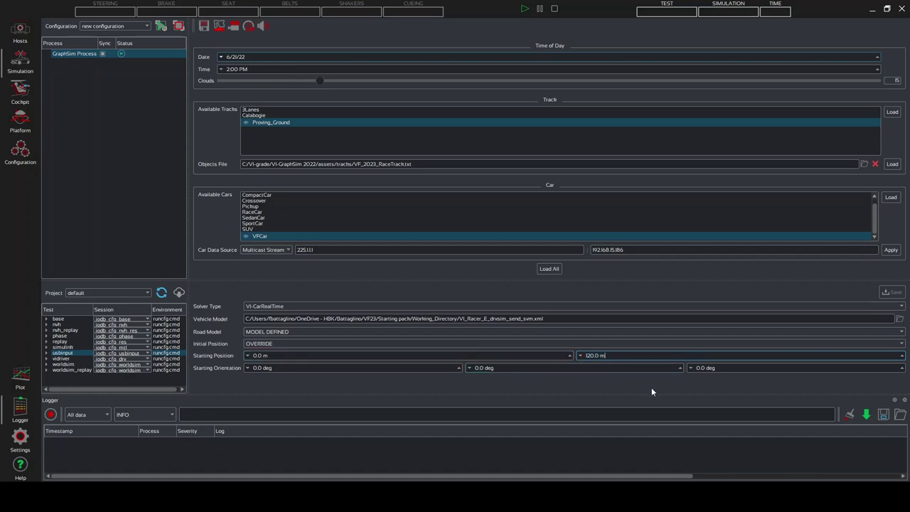
left_click(892, 293)
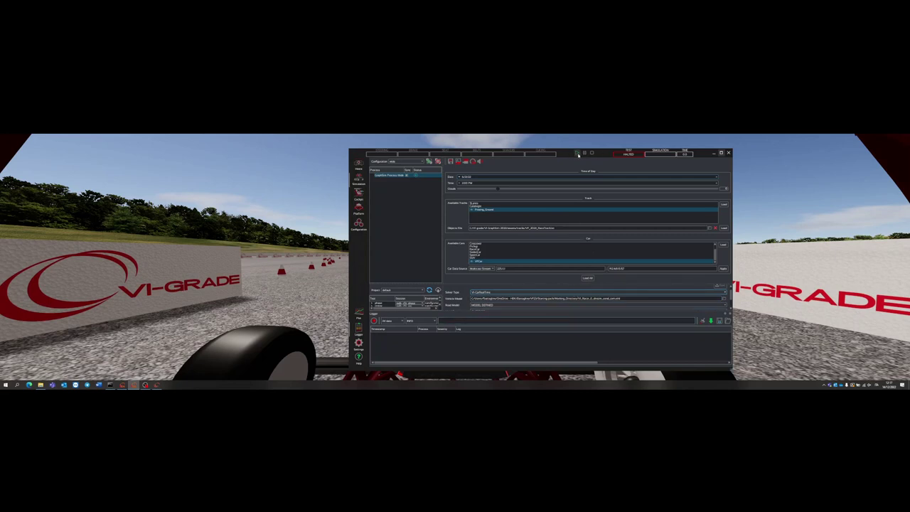
Step: Start the simulation with the green Play button
left_click(577, 154)
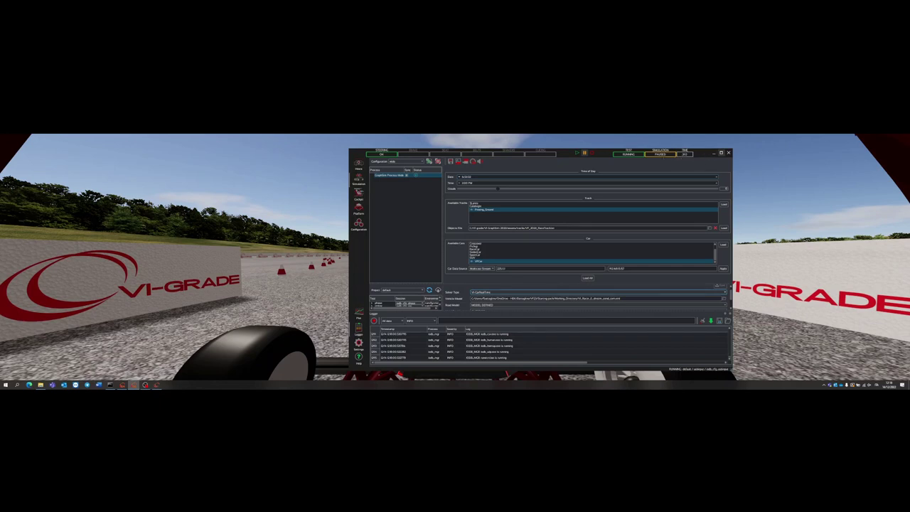
Step: Bring the full-screen VI-GraphSim view of VFCar on the cone-lined track to the front
left_click(156, 384)
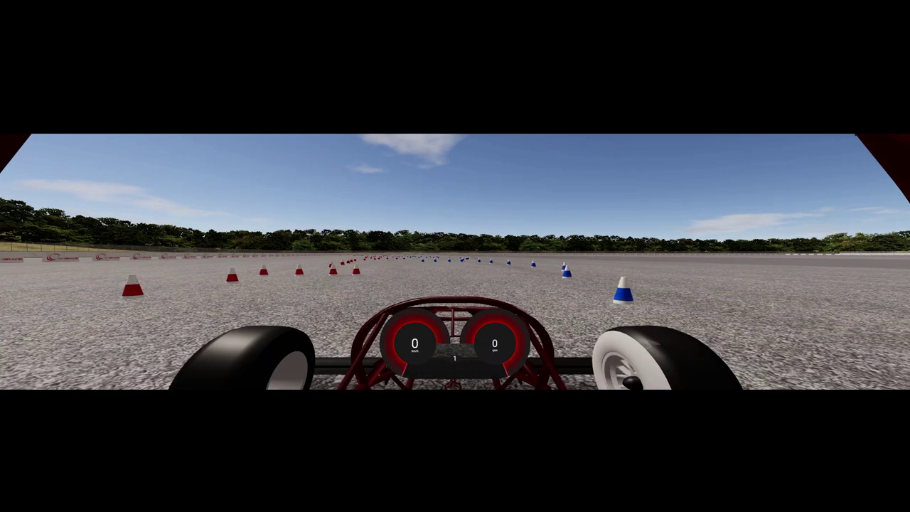
Step: Switch back to VI-DriveSim and halt the running simulation with the Stop button
key("alt+Tab")
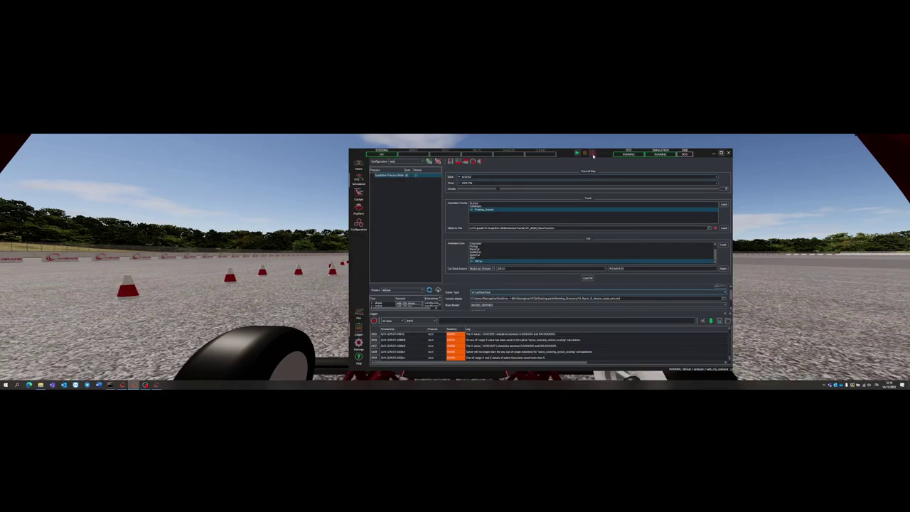
left_click_drag(603, 152, 599, 153)
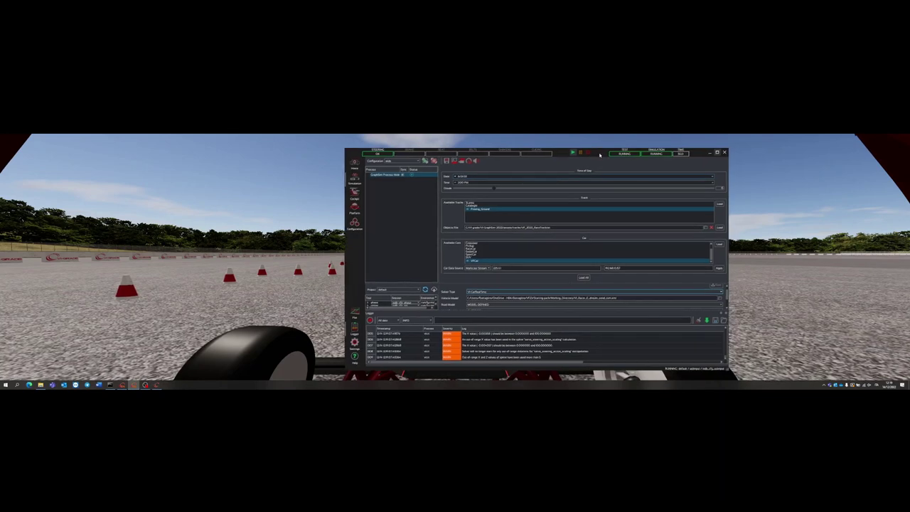
left_click(589, 152)
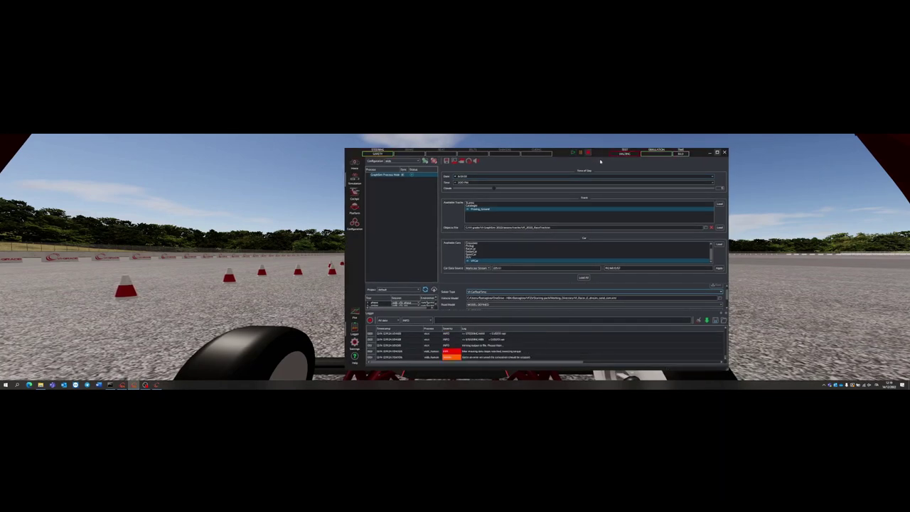